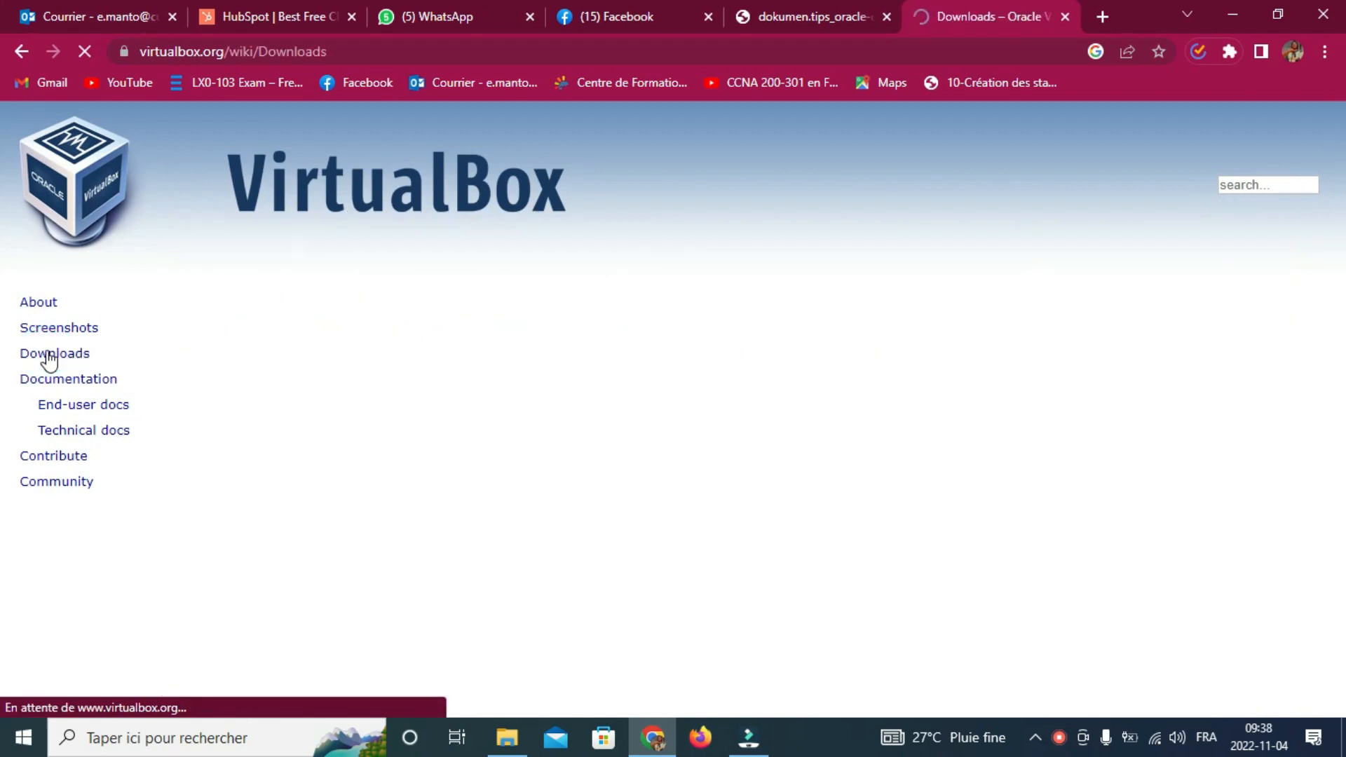
# Step: Download the VirtualBox 7.0.2 Windows hosts installer from the VirtualBox Downloads page
pyautogui.scroll(-1, 246, 350)
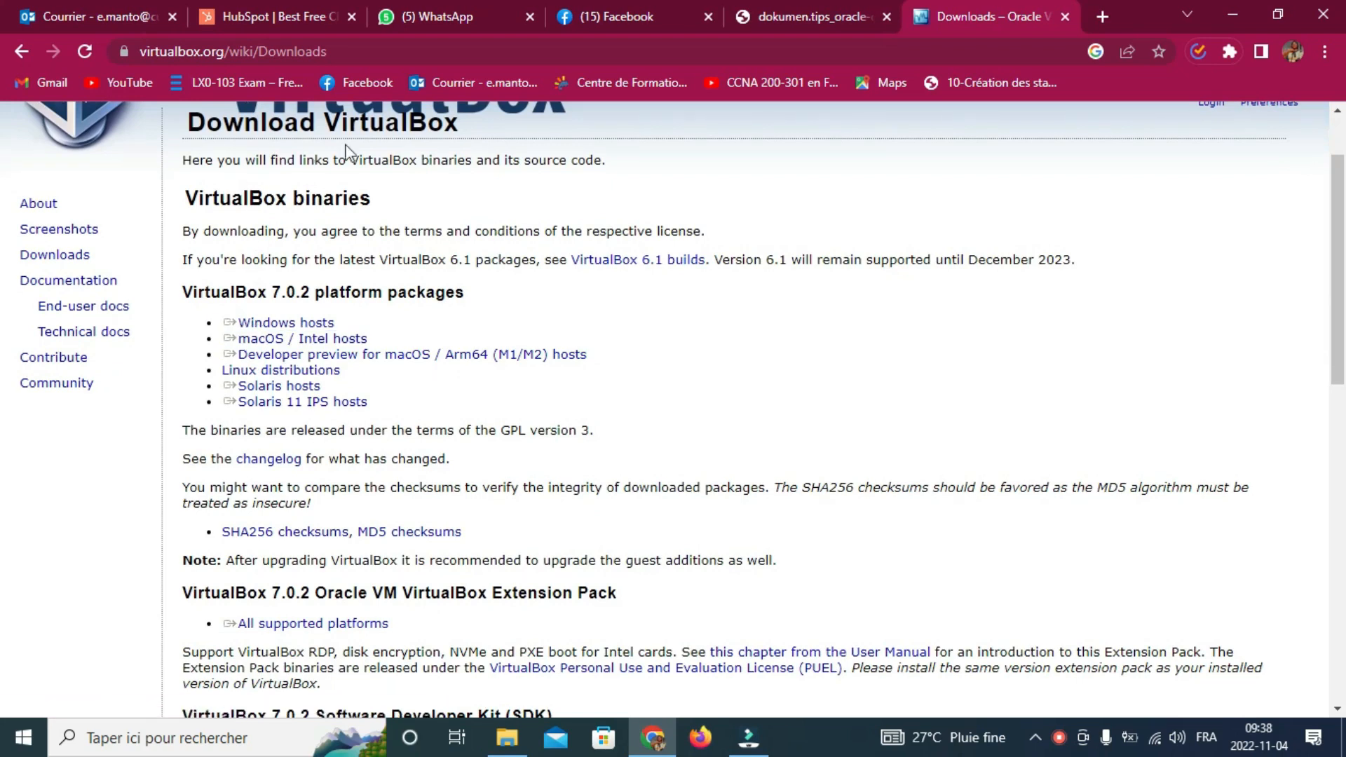
pyautogui.doubleClick(240, 298)
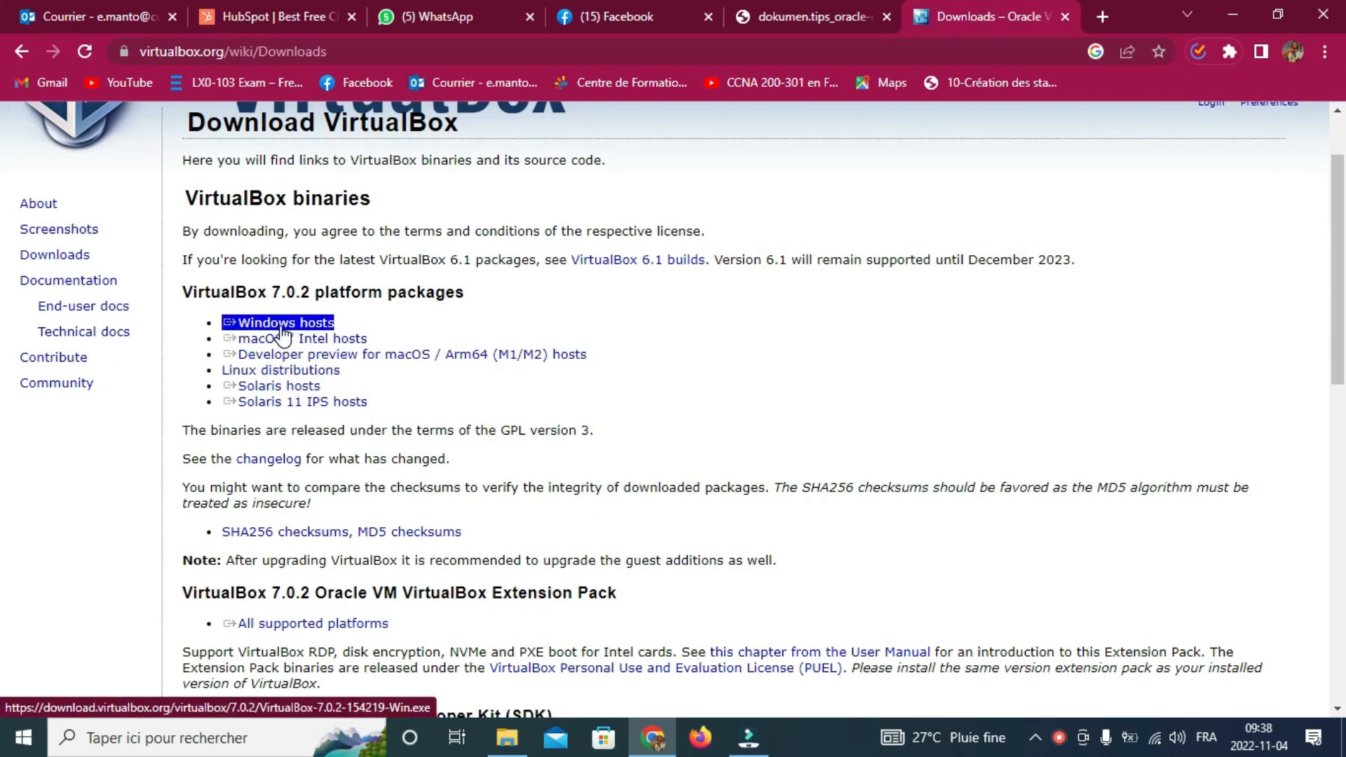
pyautogui.click(283, 330)
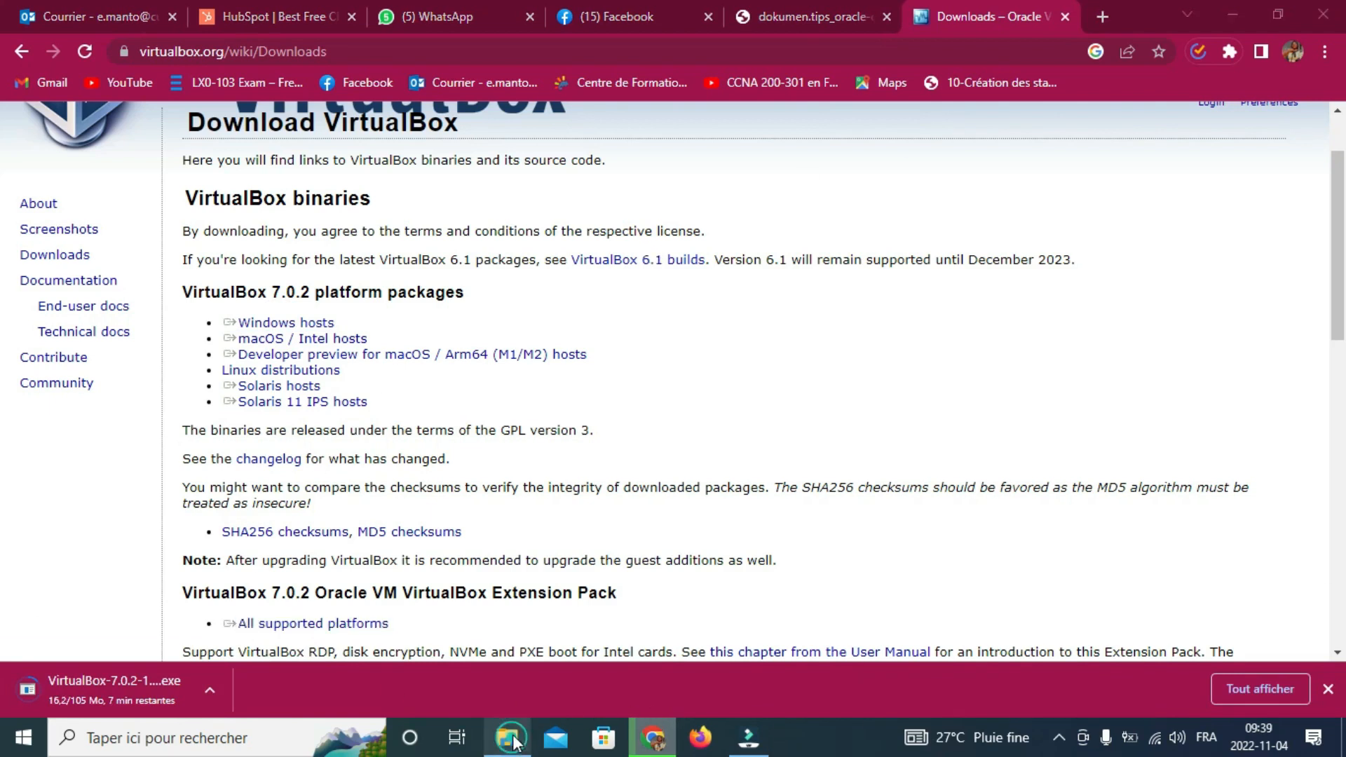
pyautogui.click(517, 738)
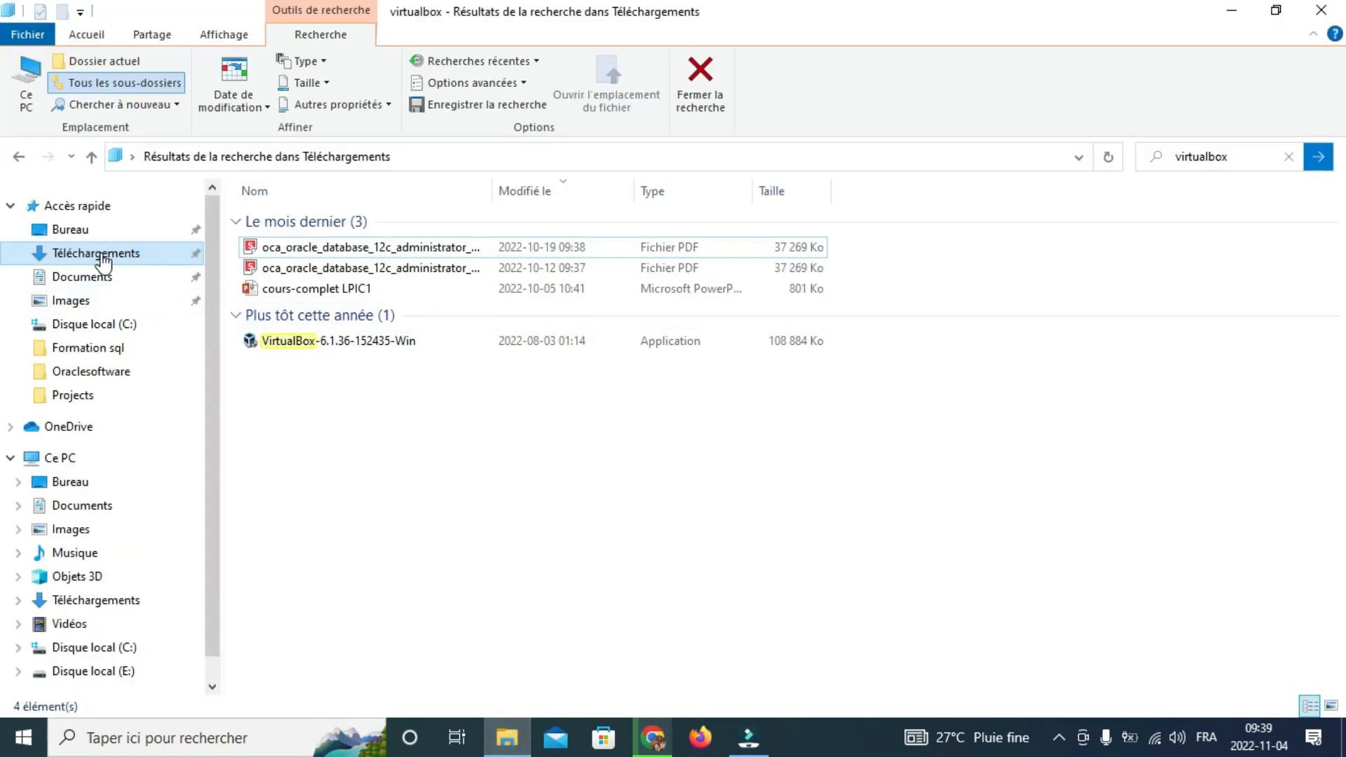
# Step: Run the VirtualBox-6.1.36-152435-Win installer from the Téléchargements search results
pyautogui.click(300, 346)
pyautogui.doubleClick(301, 345)
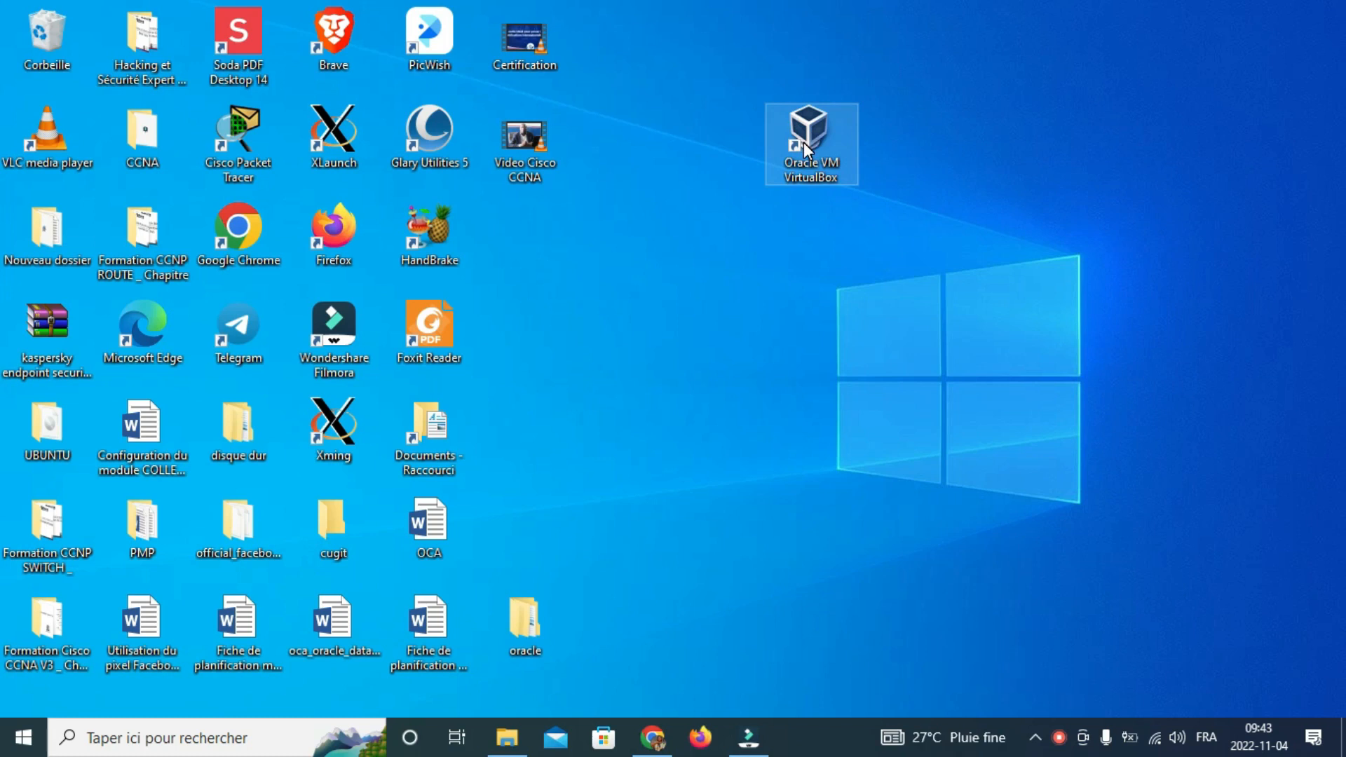
# Step: Launch VirtualBox Manager from the desktop shortcut and dismiss the new-version notice
pyautogui.doubleClick(803, 141)
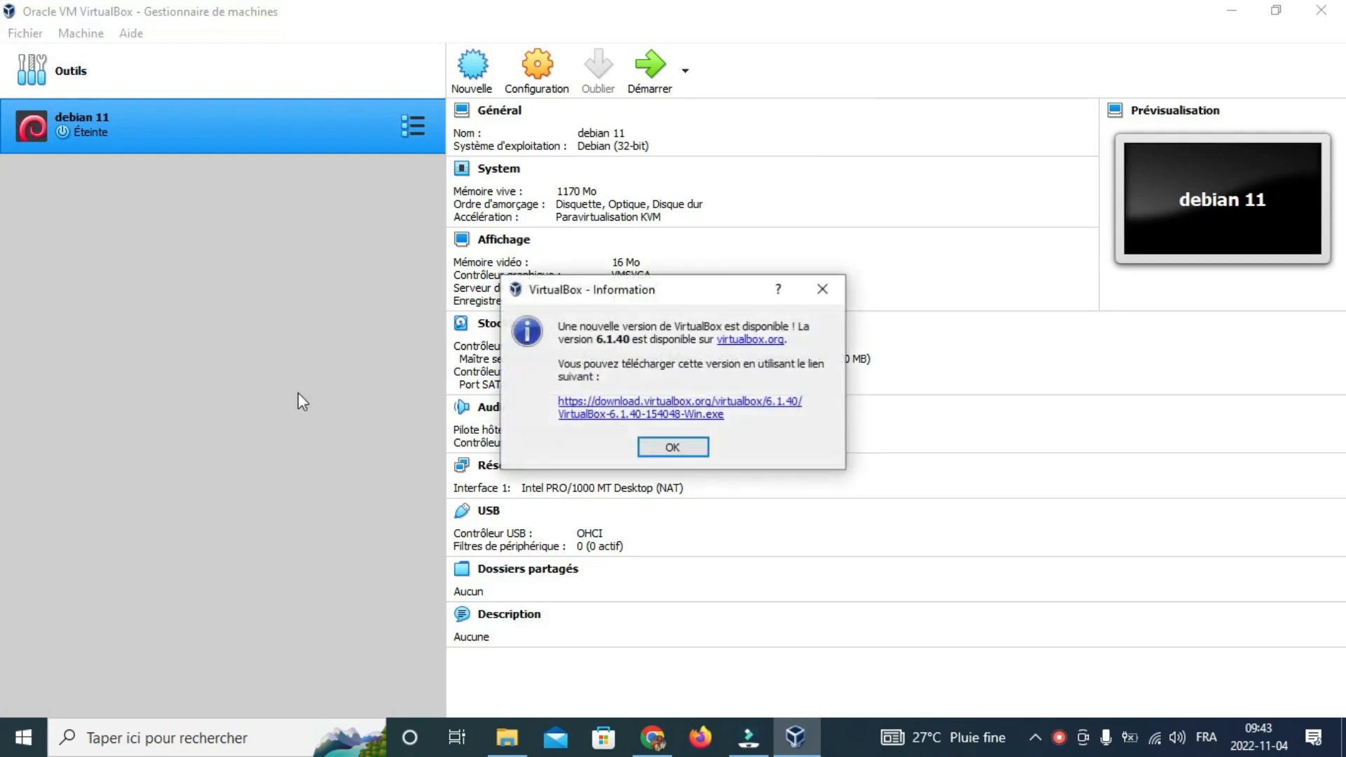
pyautogui.click(672, 446)
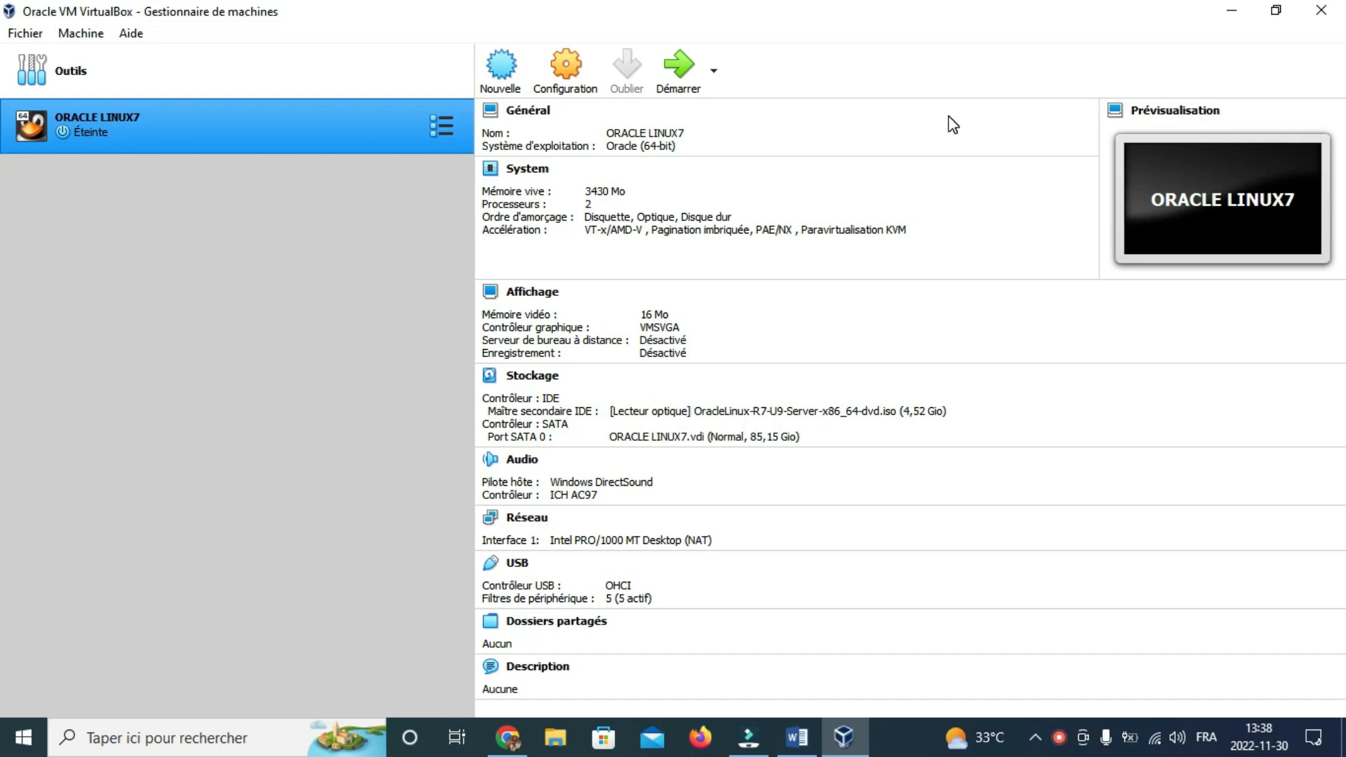
pyautogui.click(503, 76)
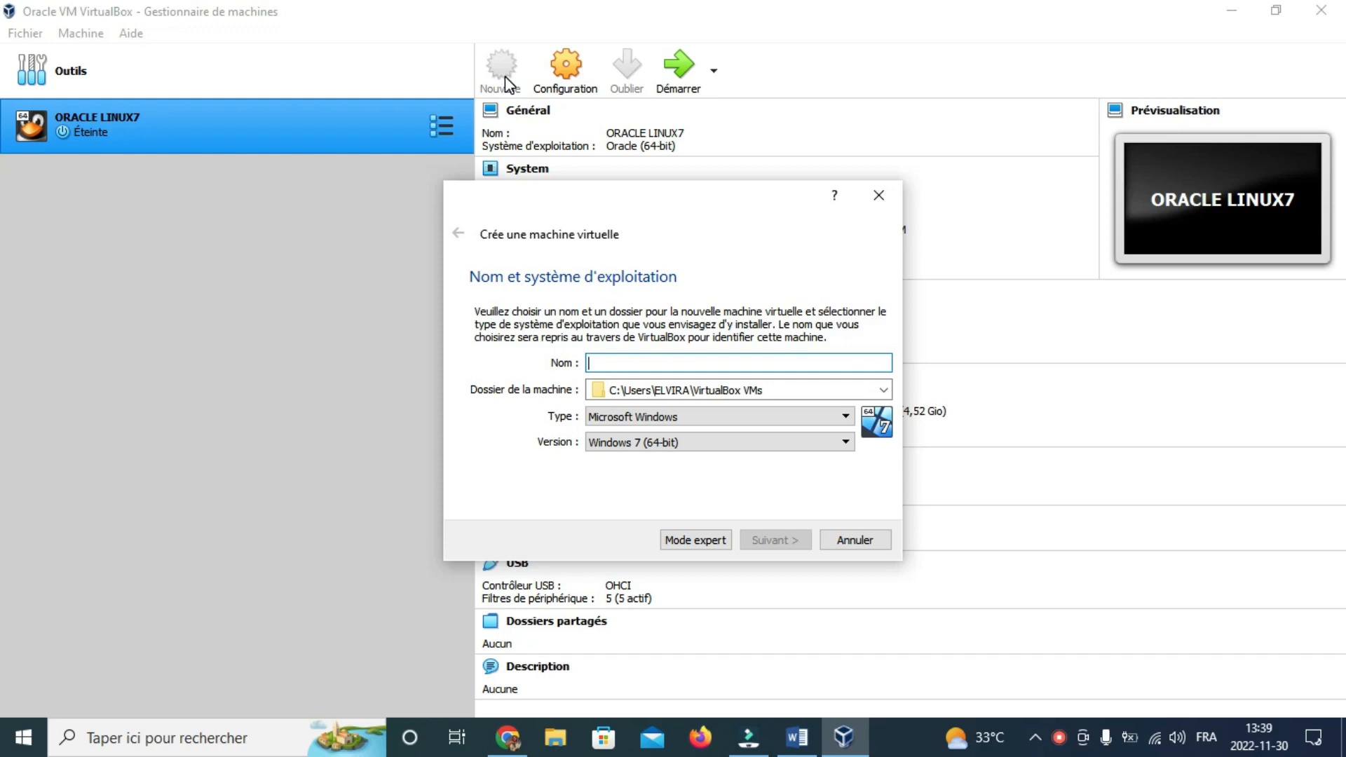
# Step: Name the new machine DEBIAN, type Linux, version Debian (64-bit), keeping the default folder
pyautogui.write('DEBIAN')
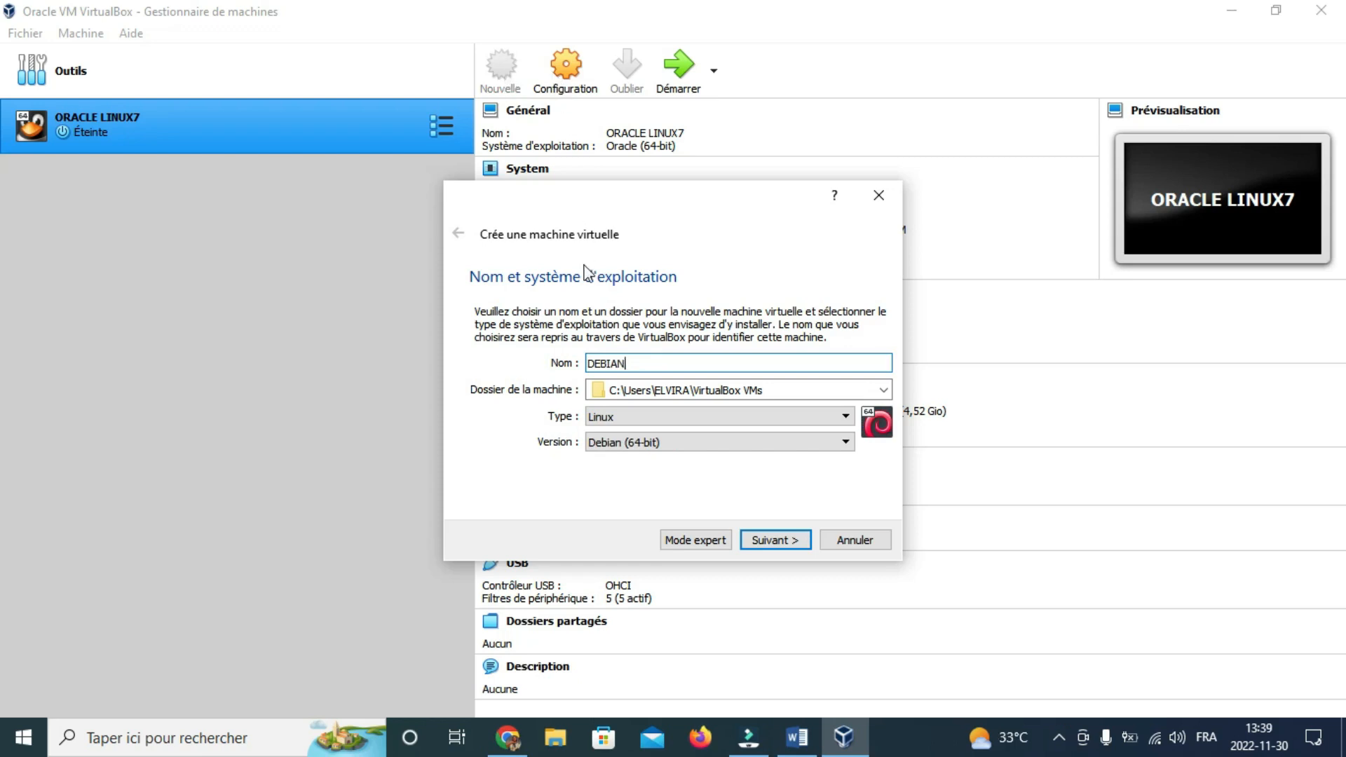
pyautogui.click(883, 392)
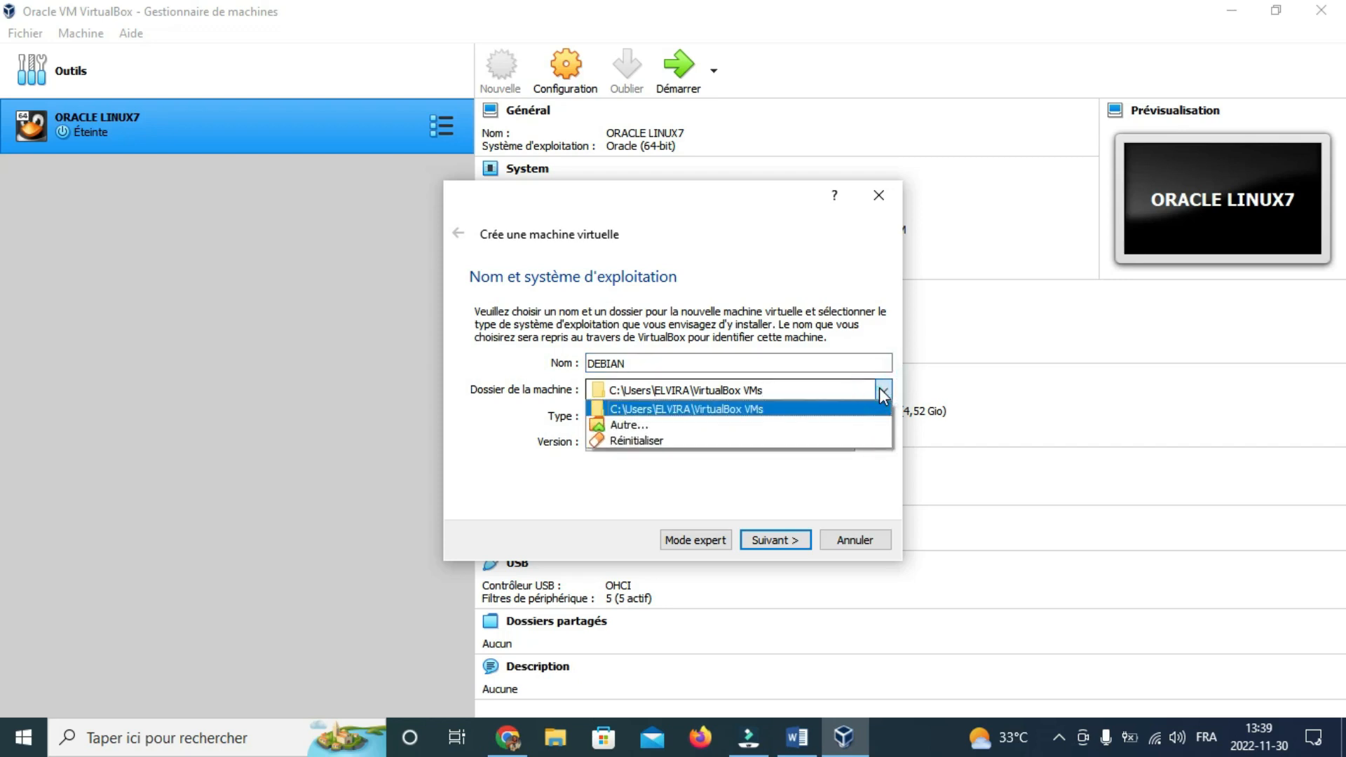
pyautogui.click(882, 395)
pyautogui.click(804, 391)
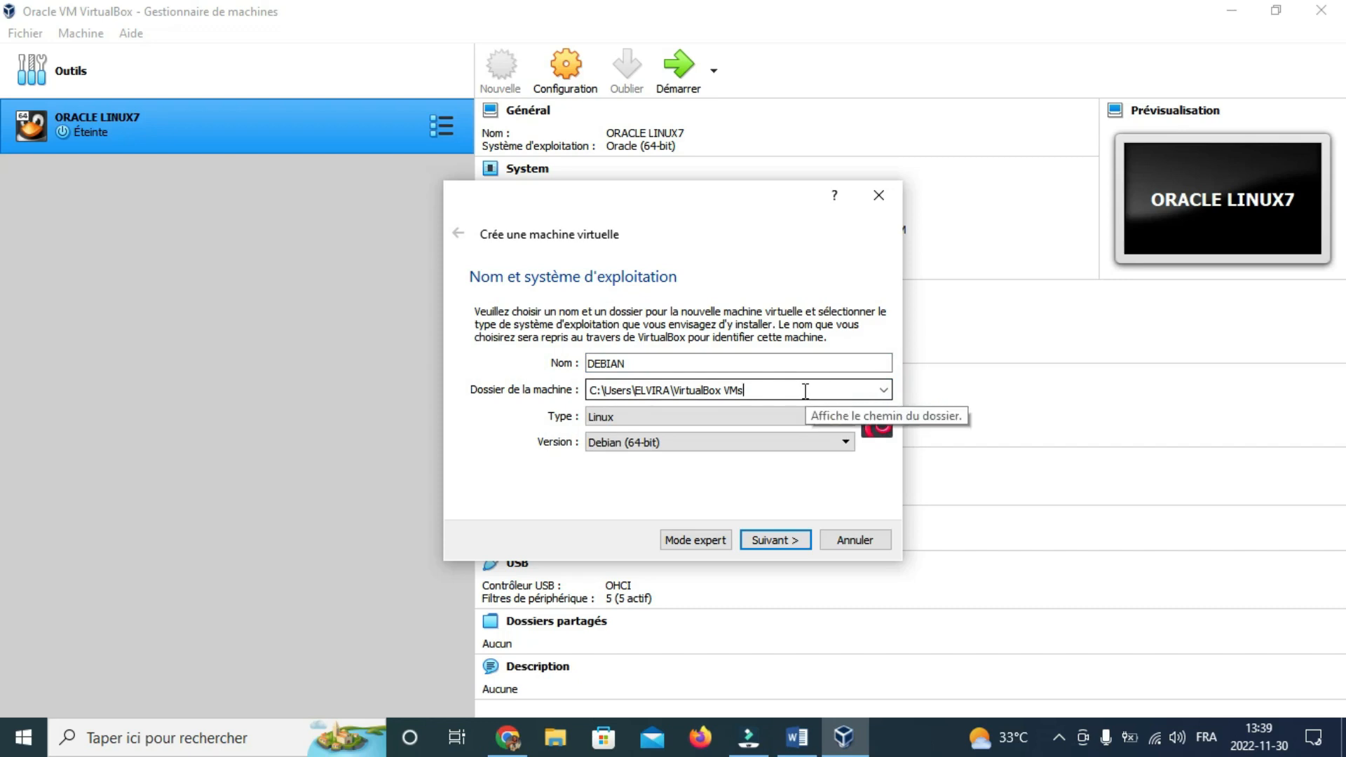
pyautogui.click(886, 390)
pyautogui.click(885, 389)
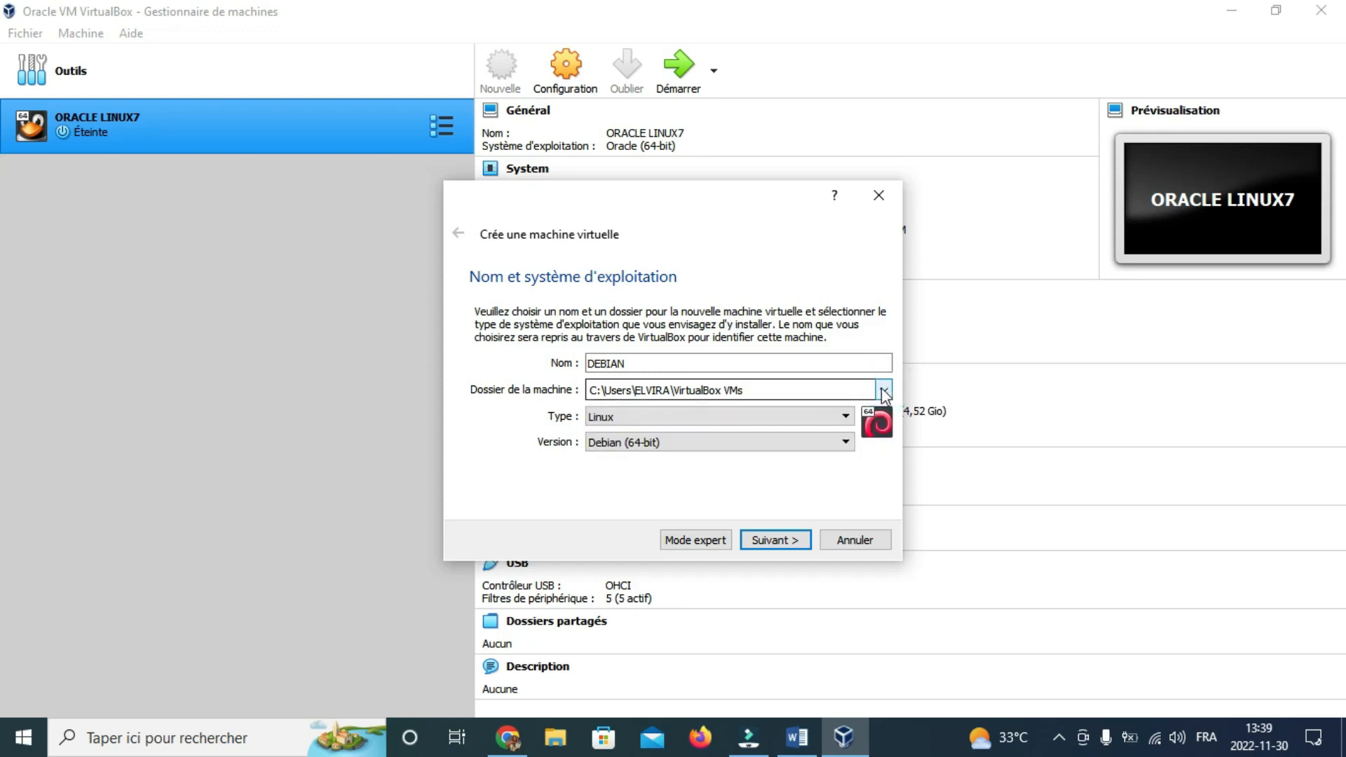
pyautogui.click(804, 415)
pyautogui.click(808, 416)
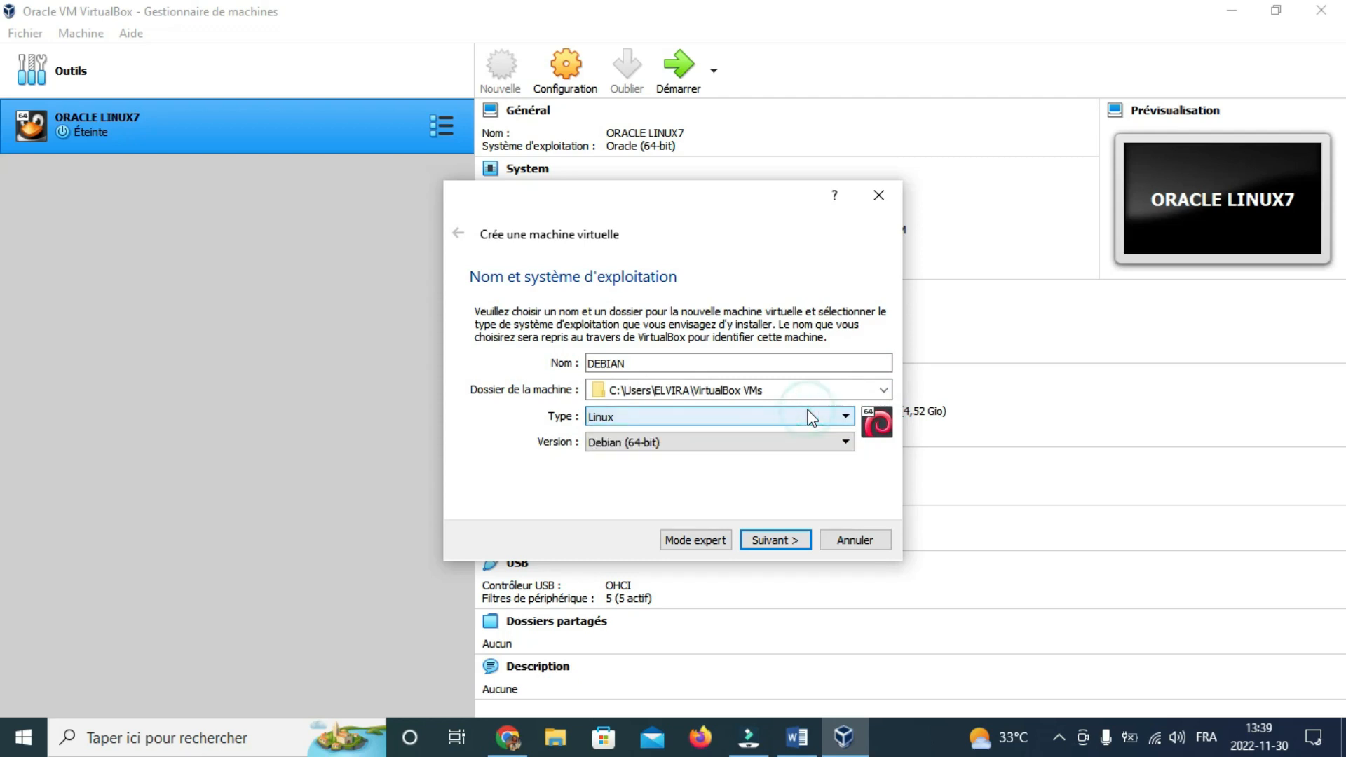
pyautogui.click(782, 444)
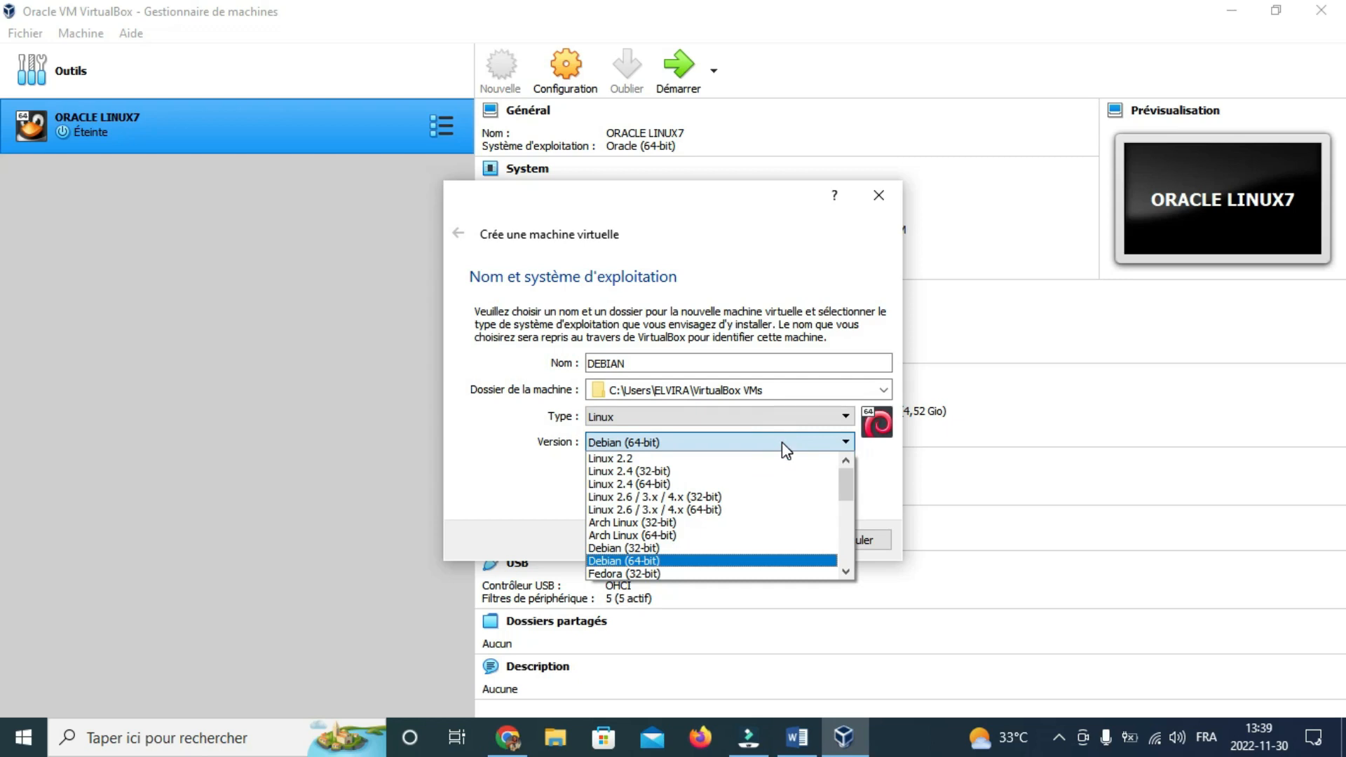
pyautogui.click(781, 442)
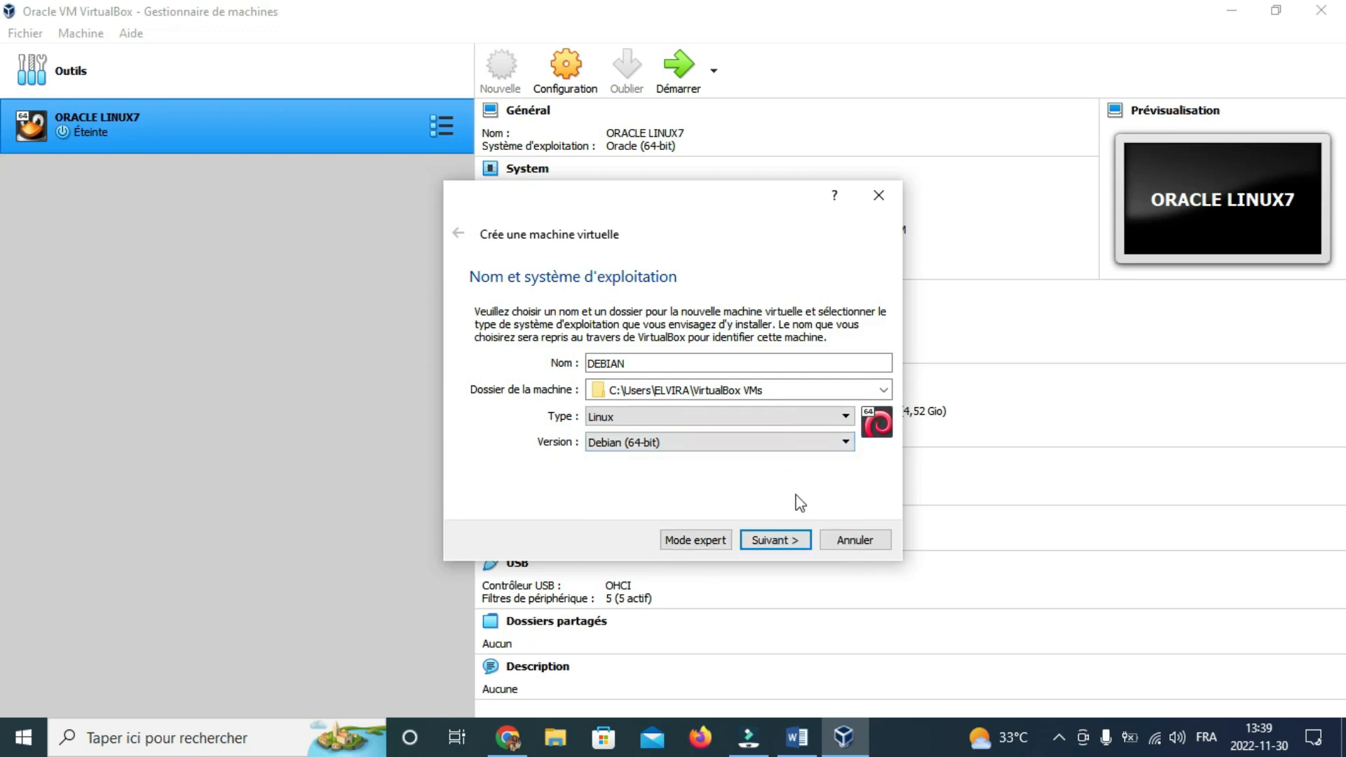
pyautogui.click(772, 541)
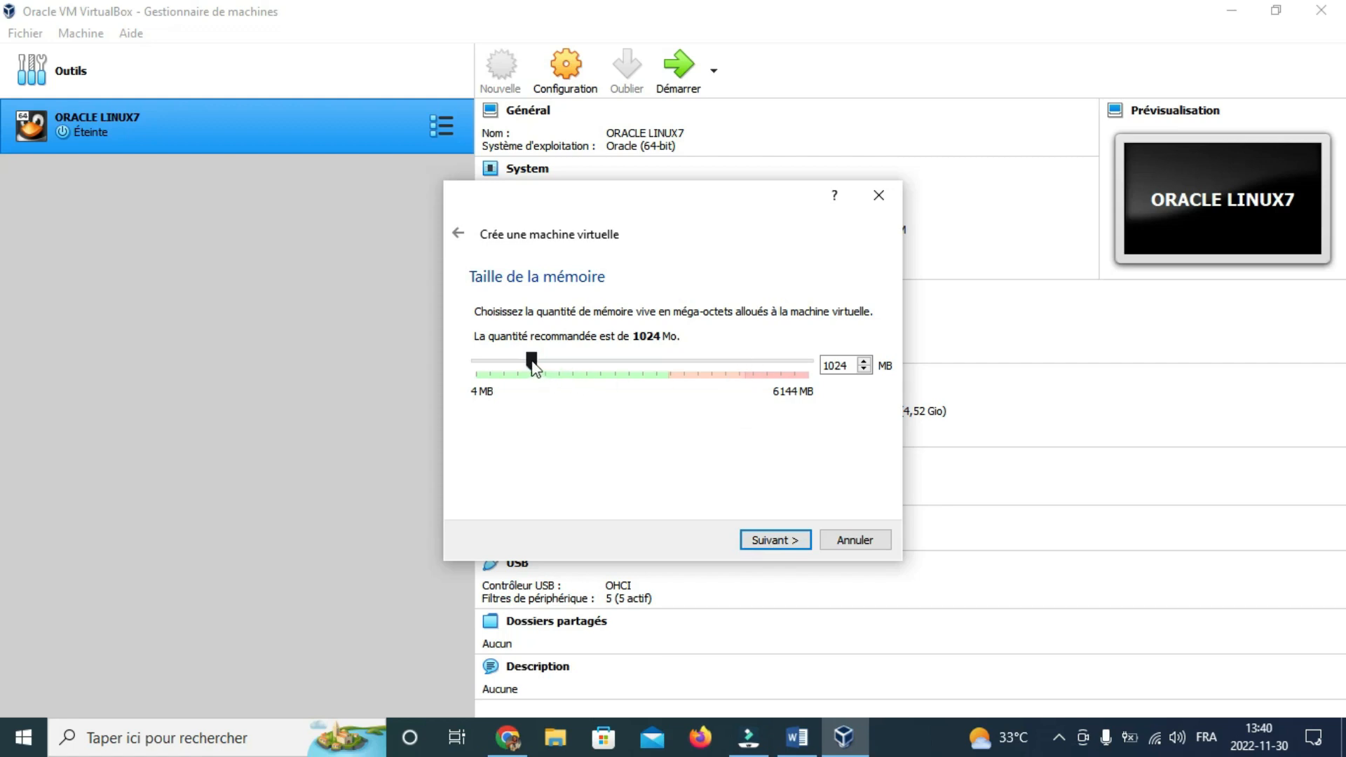
# Step: Set the machine's memory to 512 MB and create a new virtual hard disk now
pyautogui.moveTo(531, 363); pyautogui.dragTo(502, 365)
pyautogui.click(762, 542)
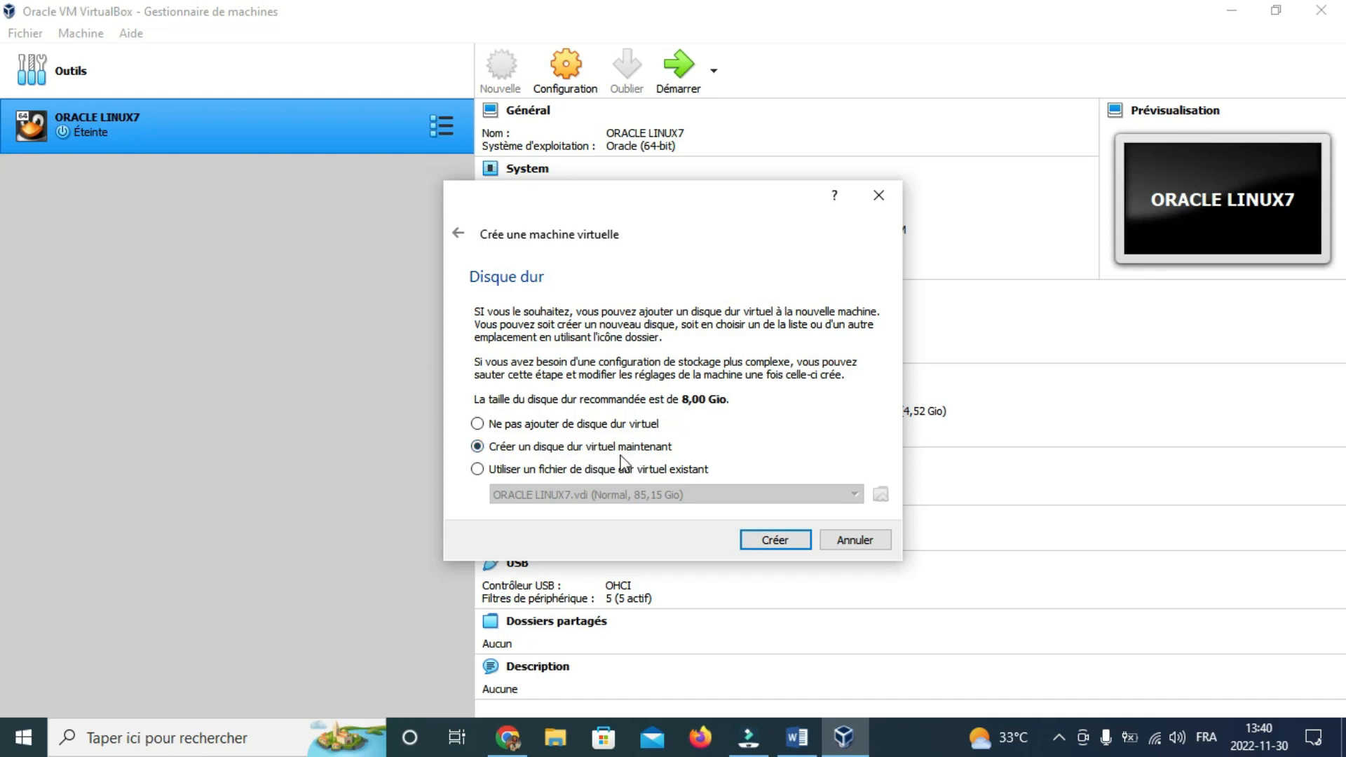
pyautogui.click(772, 539)
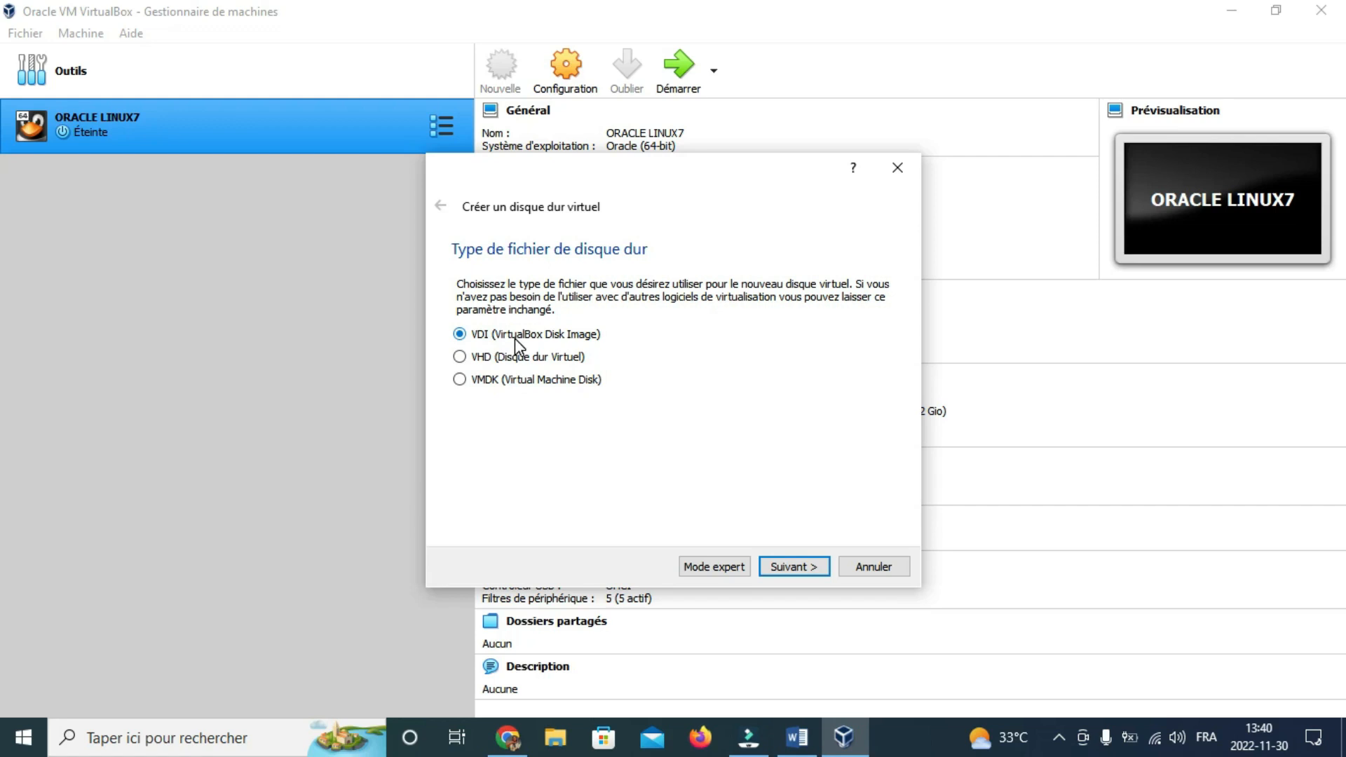
# Step: Choose the VDI disk format with dynamically allocated storage
pyautogui.click(789, 568)
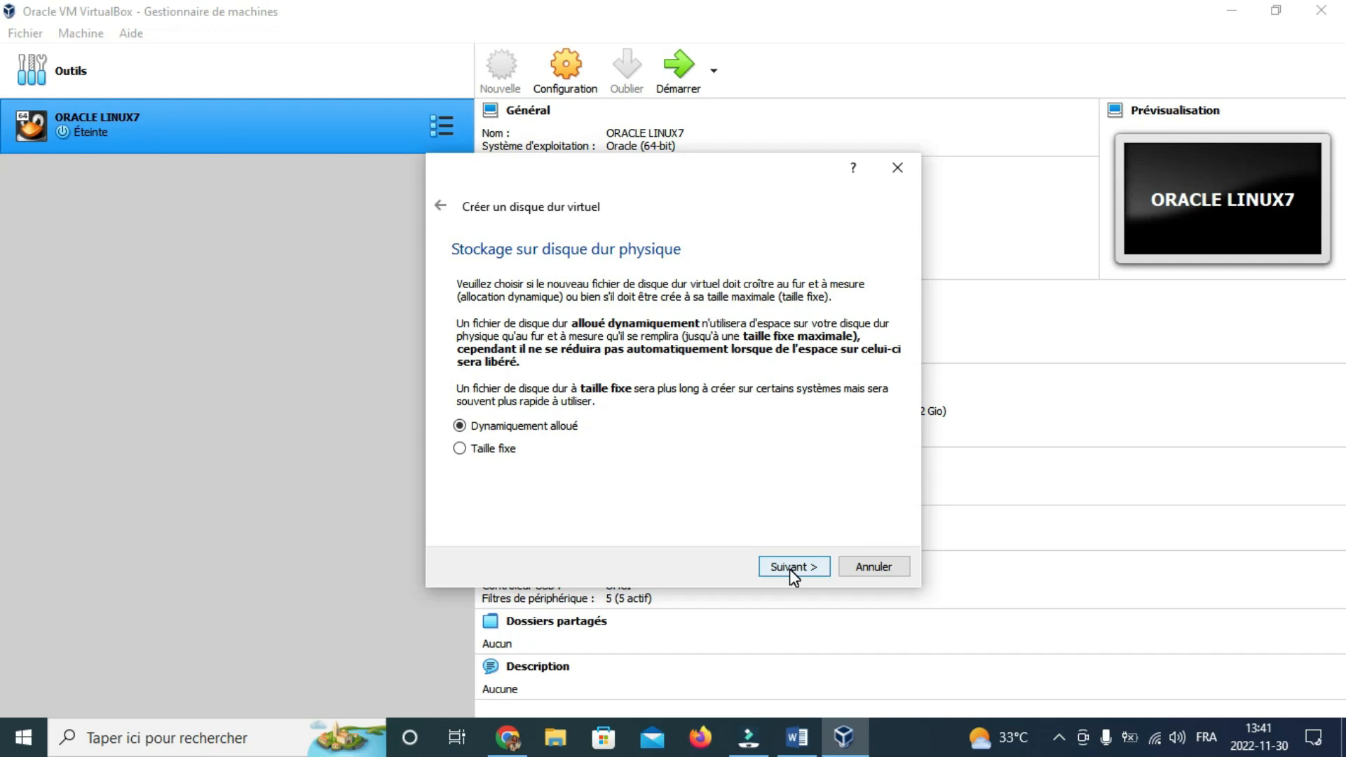
pyautogui.click(792, 567)
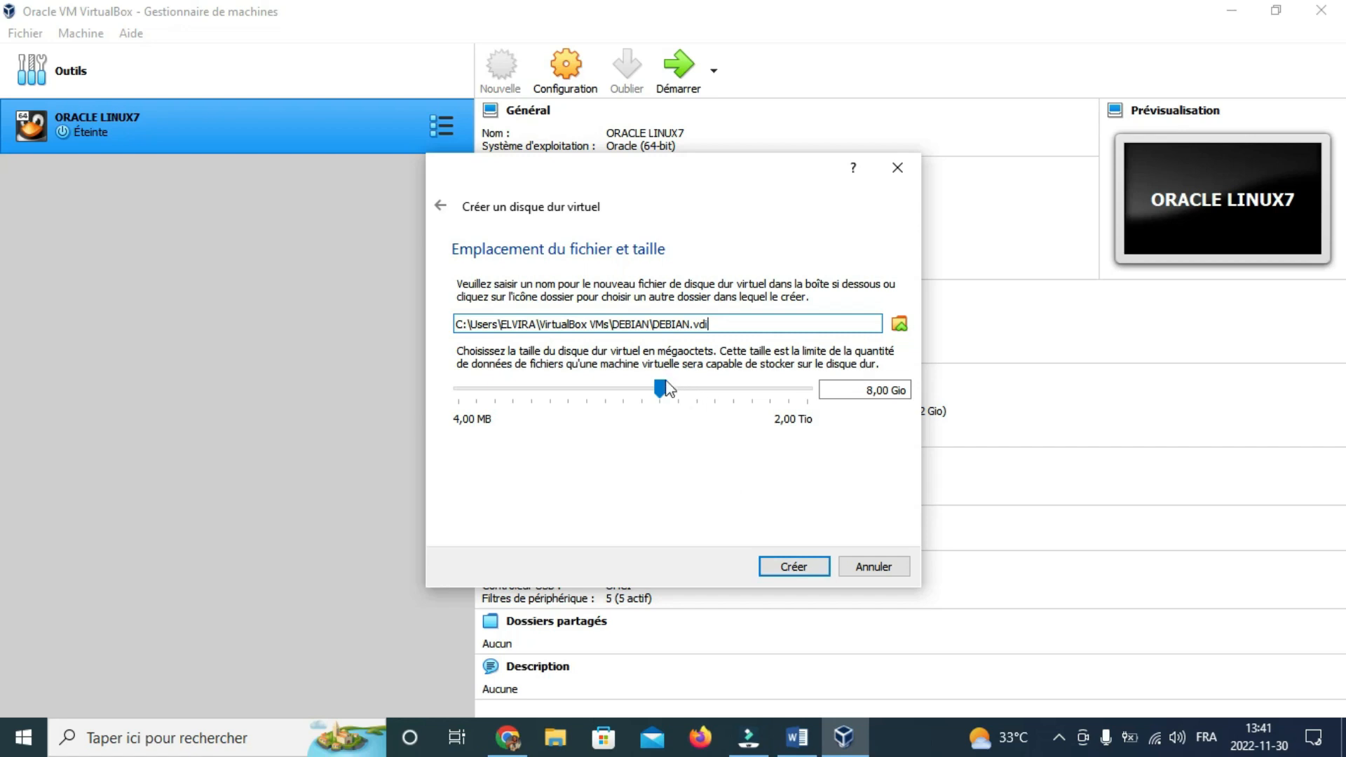
# Step: Size the DEBIAN.vdi disk at about 7,80 Gio and create it
pyautogui.moveTo(662, 389); pyautogui.dragTo(672, 387)
pyautogui.click(780, 569)
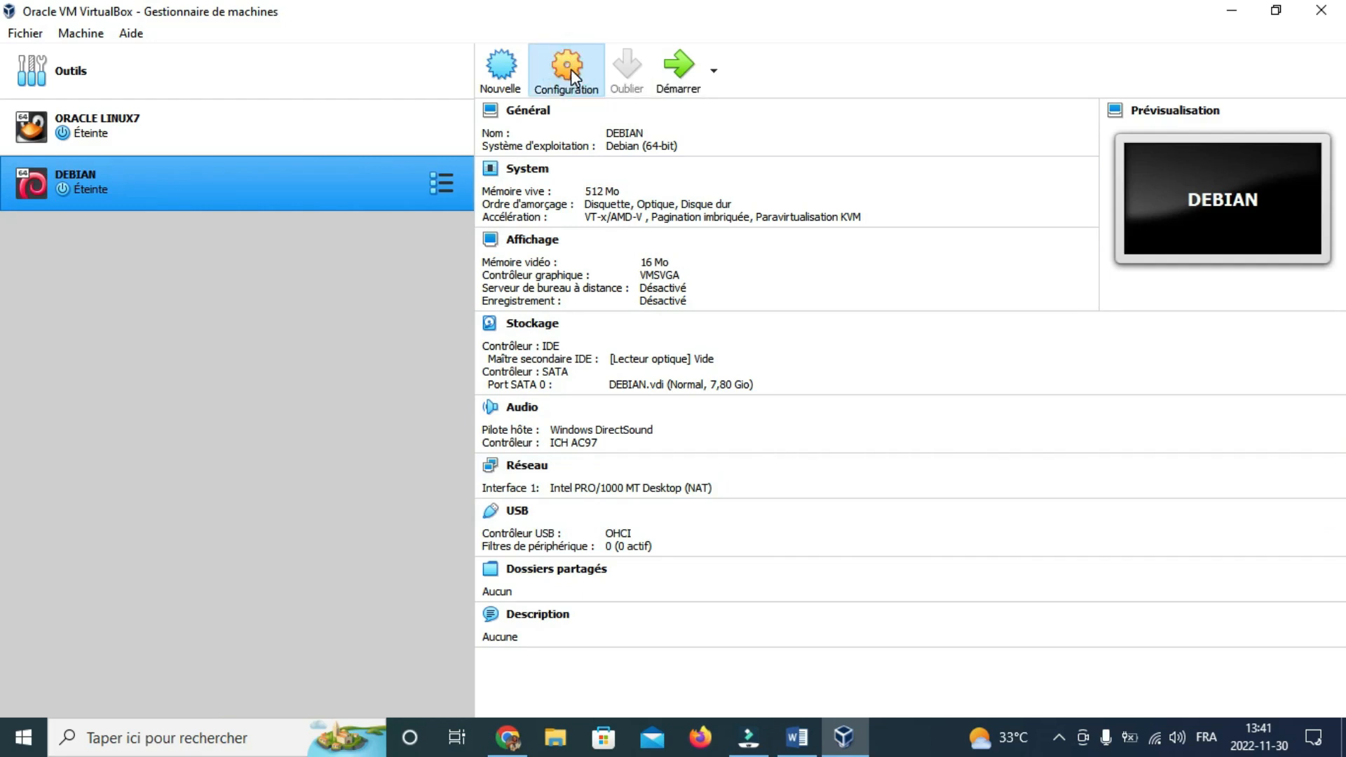
# Step: In DEBIAN's Storage settings, enable Live CD/DVD on the empty IDE optical drive
pyautogui.click(570, 69)
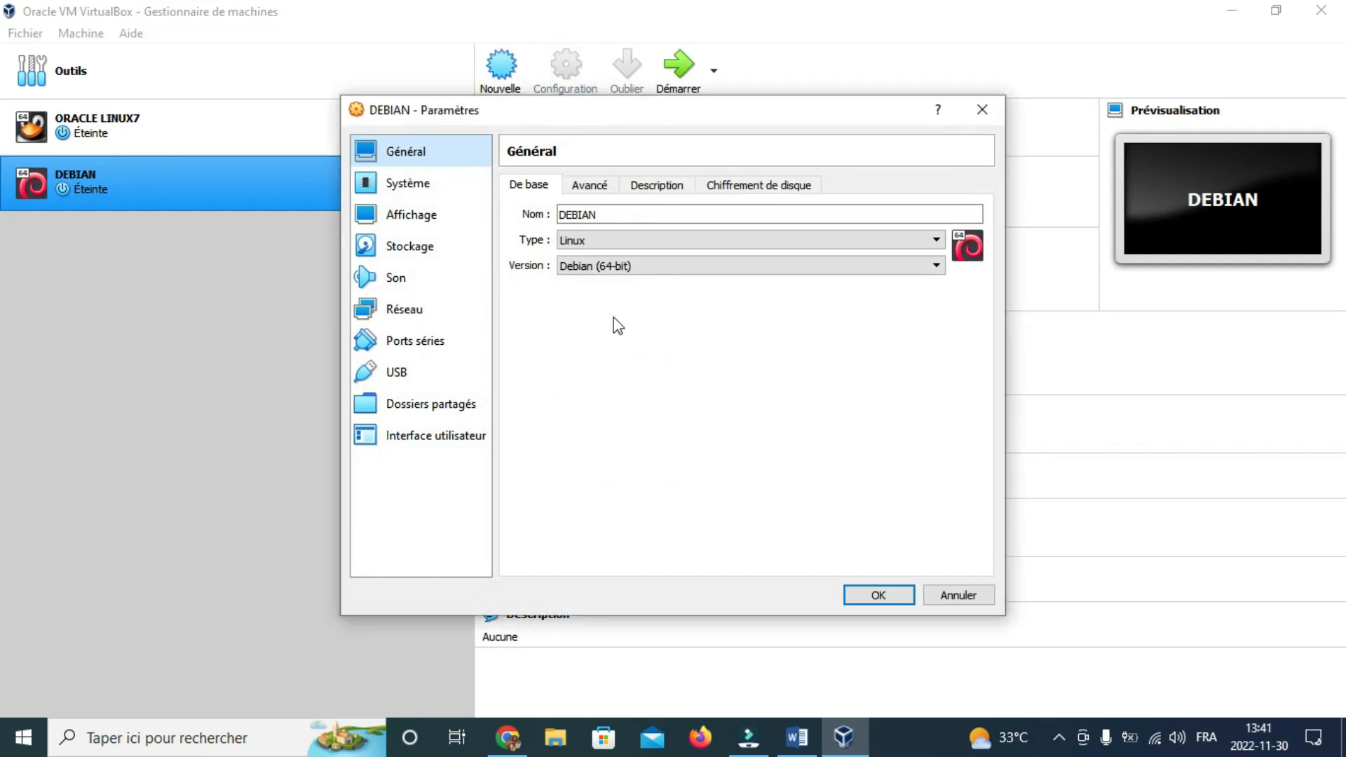
pyautogui.click(431, 248)
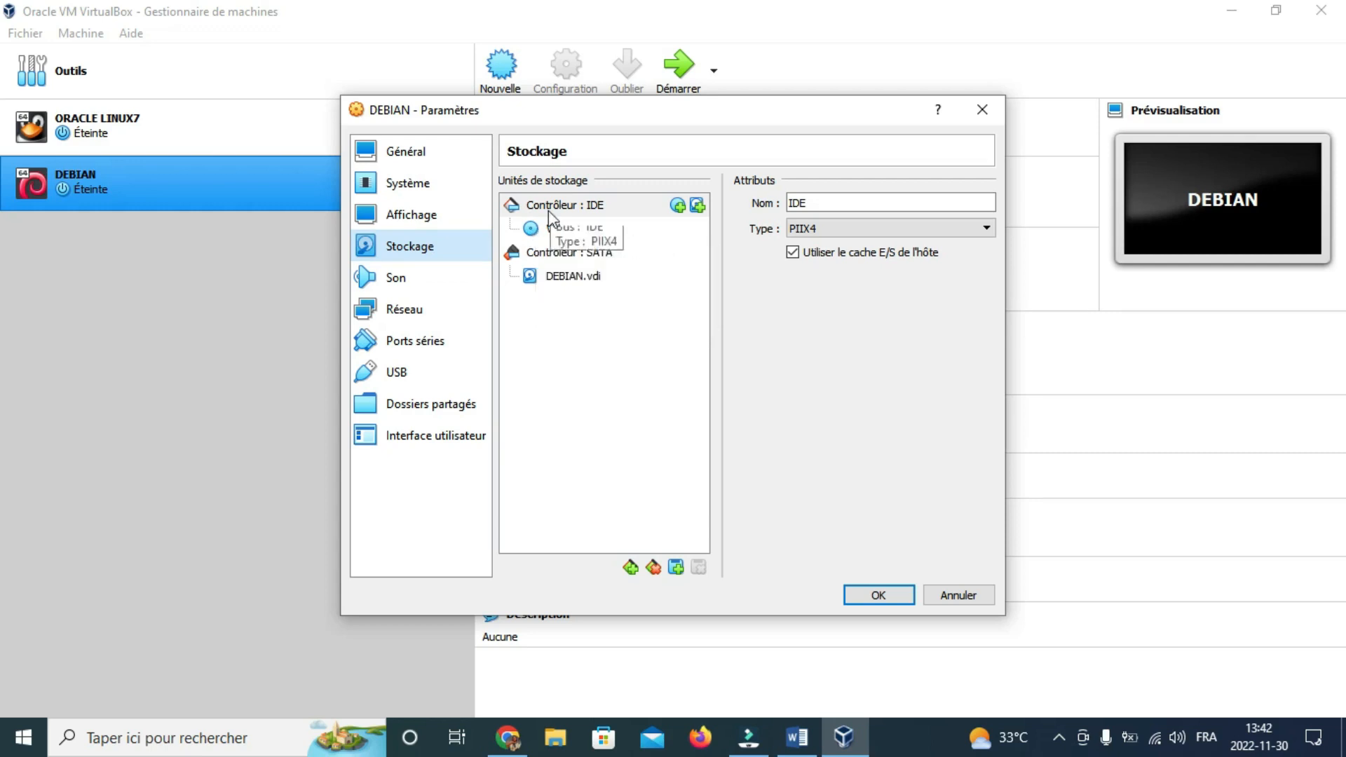
pyautogui.click(531, 232)
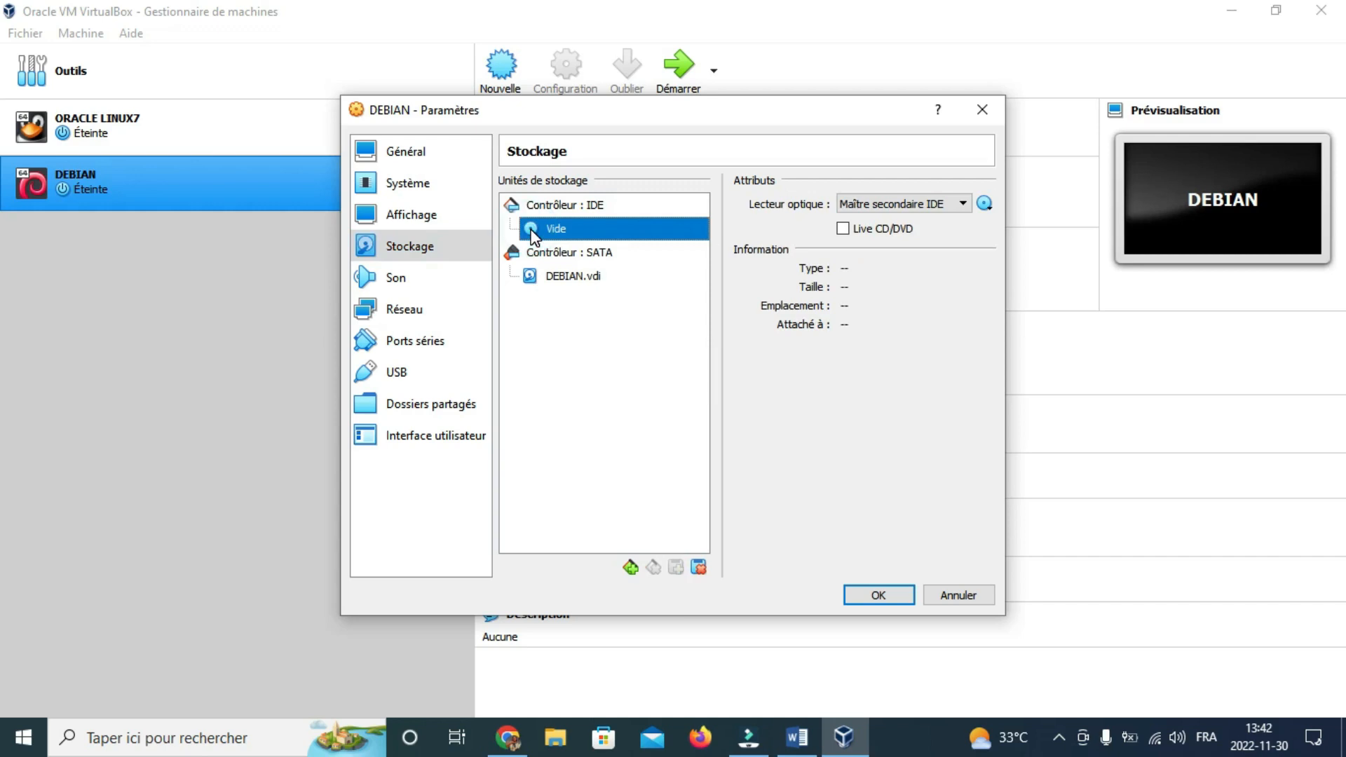
pyautogui.click(843, 229)
pyautogui.click(843, 230)
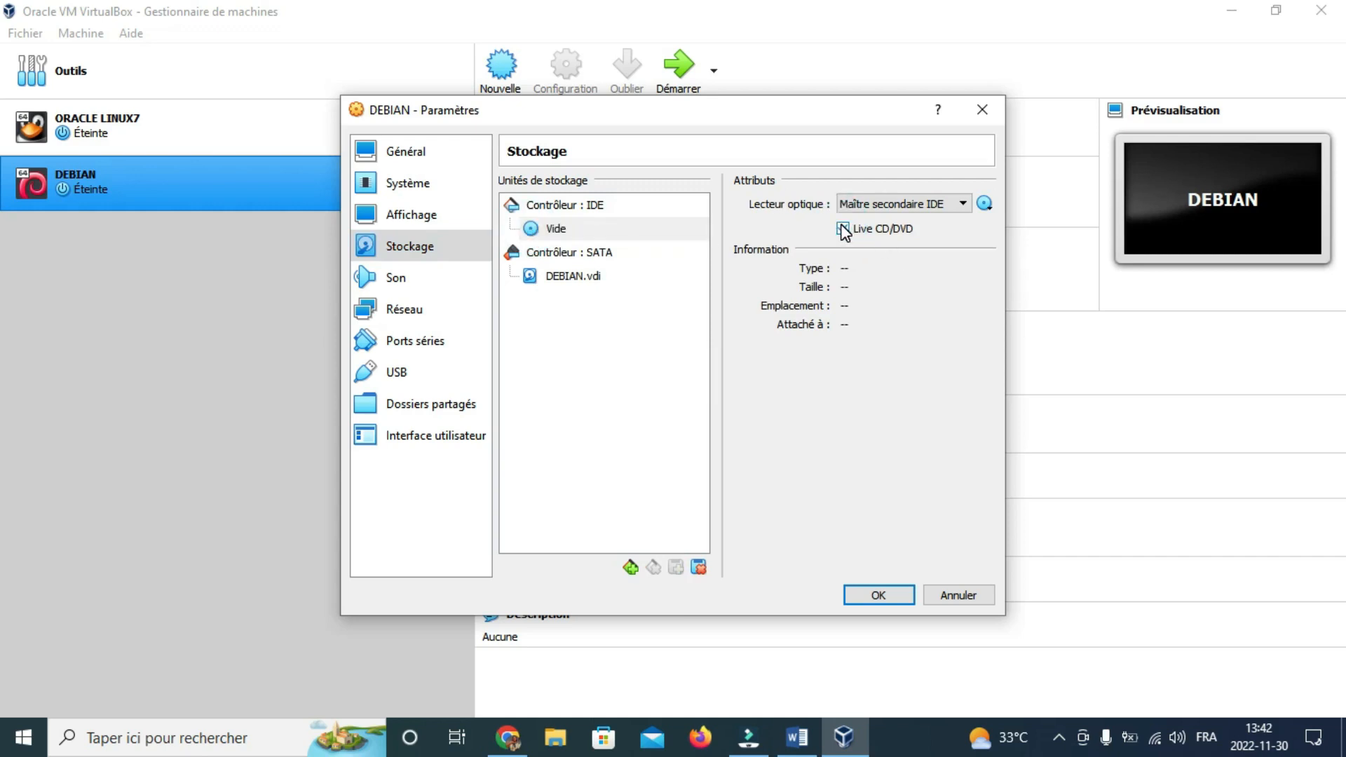
pyautogui.click(984, 204)
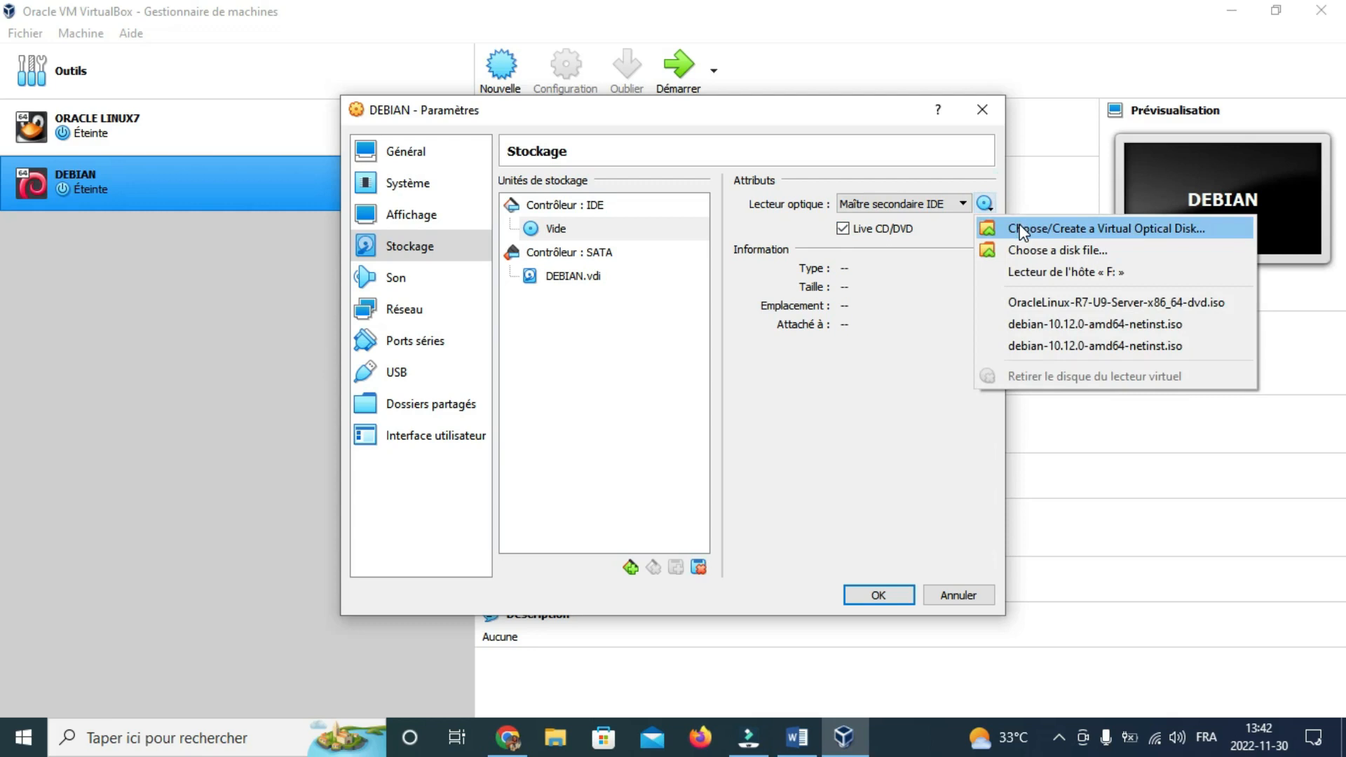
pyautogui.click(1021, 230)
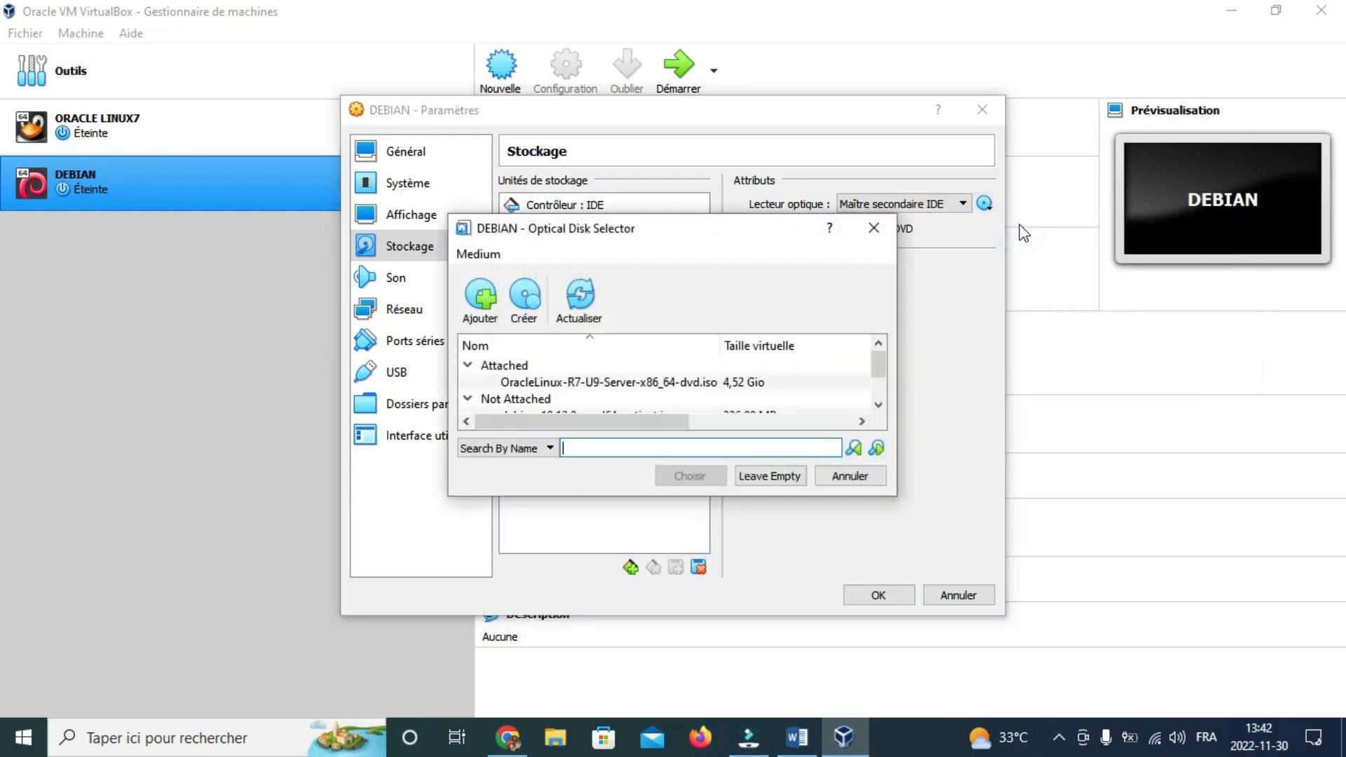
# Step: Attach debian-10.12.0-amd64-netinst.iso from Téléchargements to the optical drive and save the settings
pyautogui.click(479, 302)
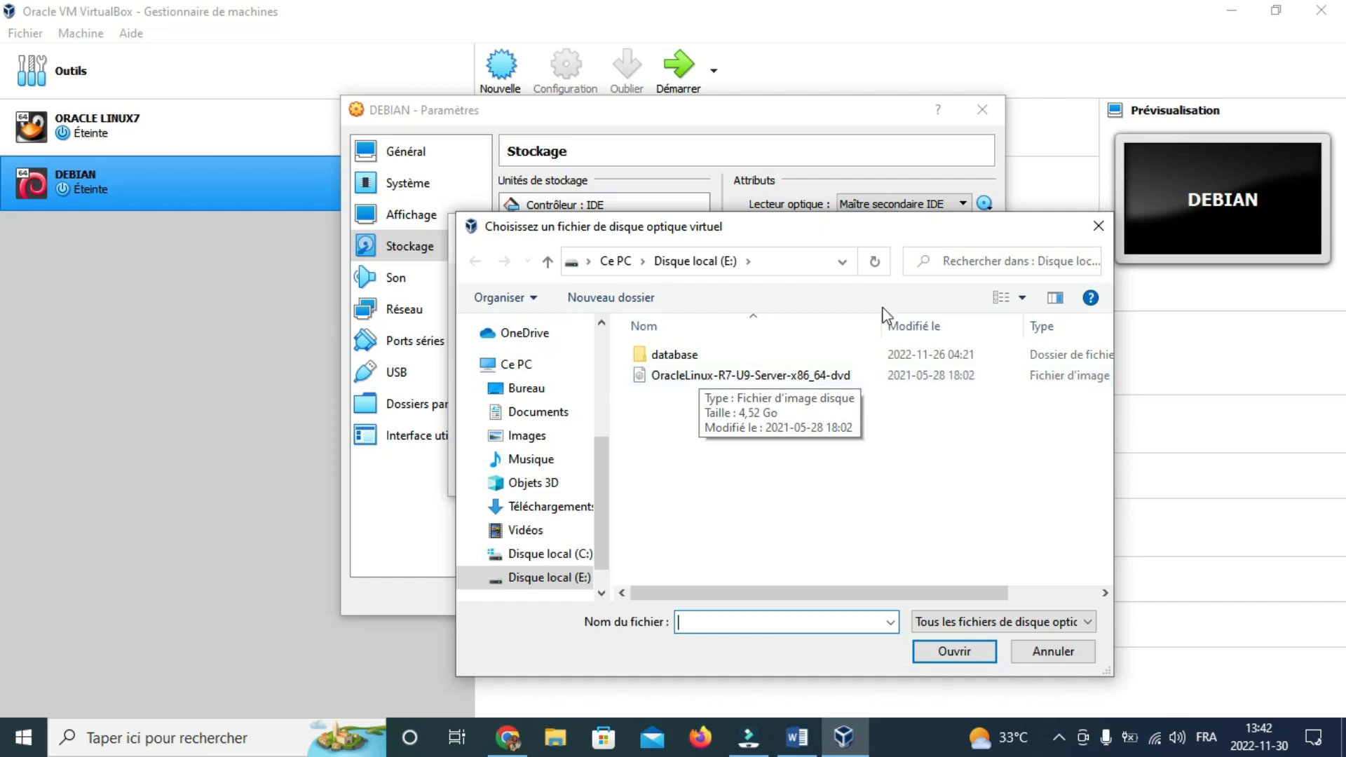
pyautogui.click(1019, 261)
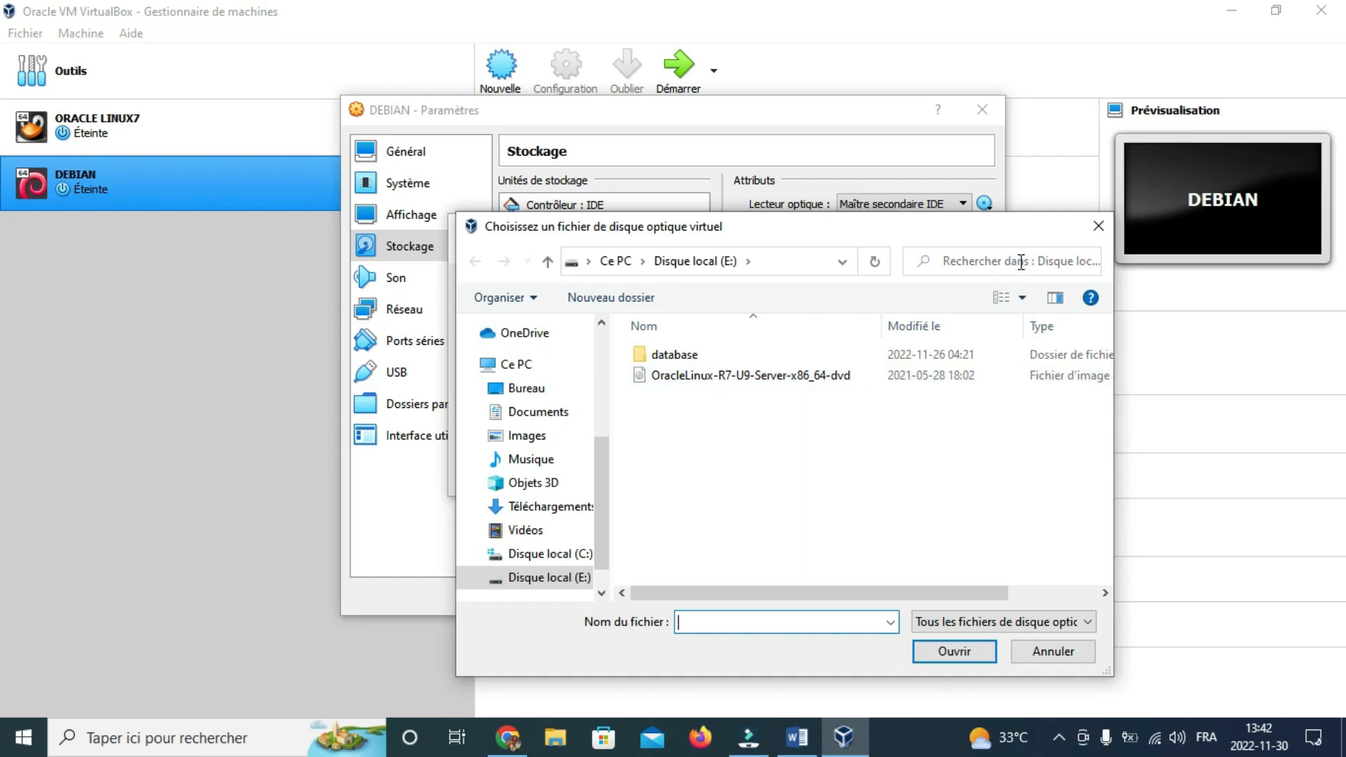
pyautogui.click(1007, 261)
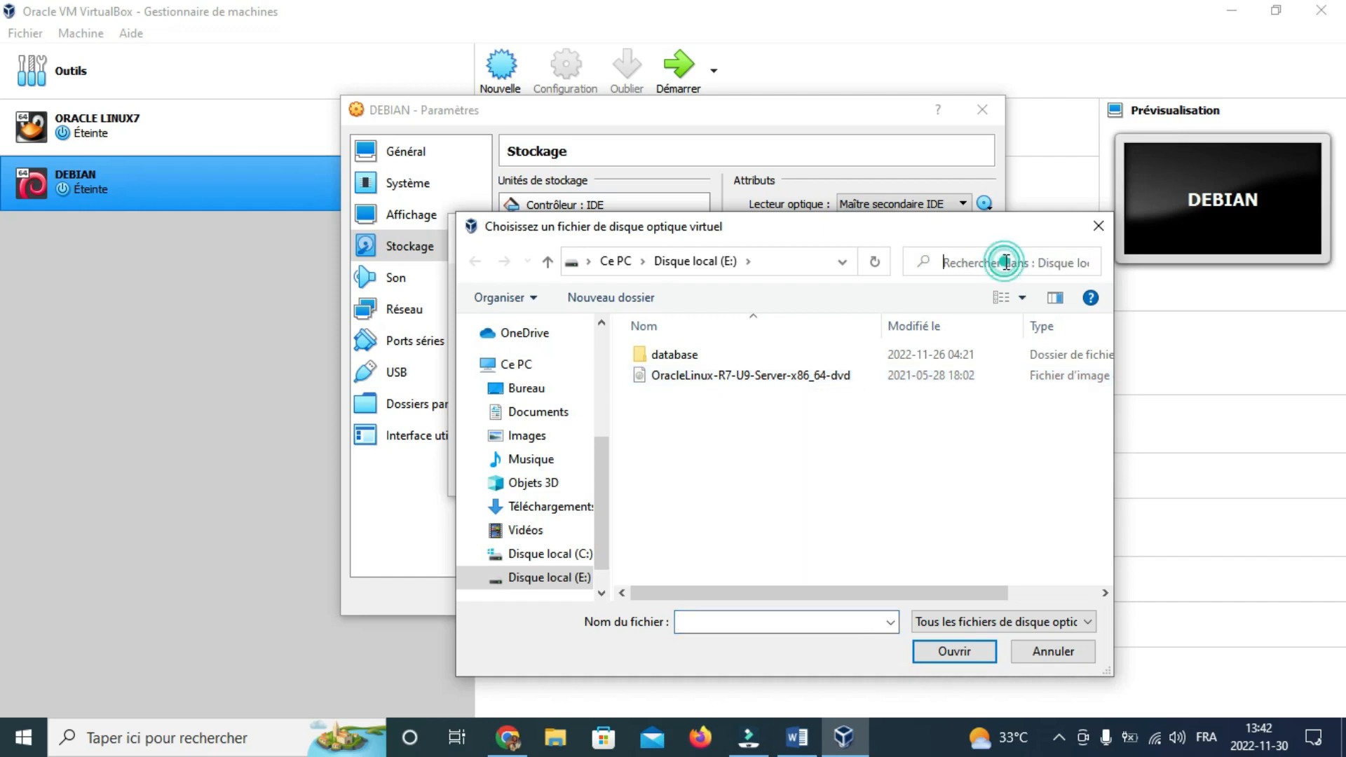
pyautogui.click(550, 508)
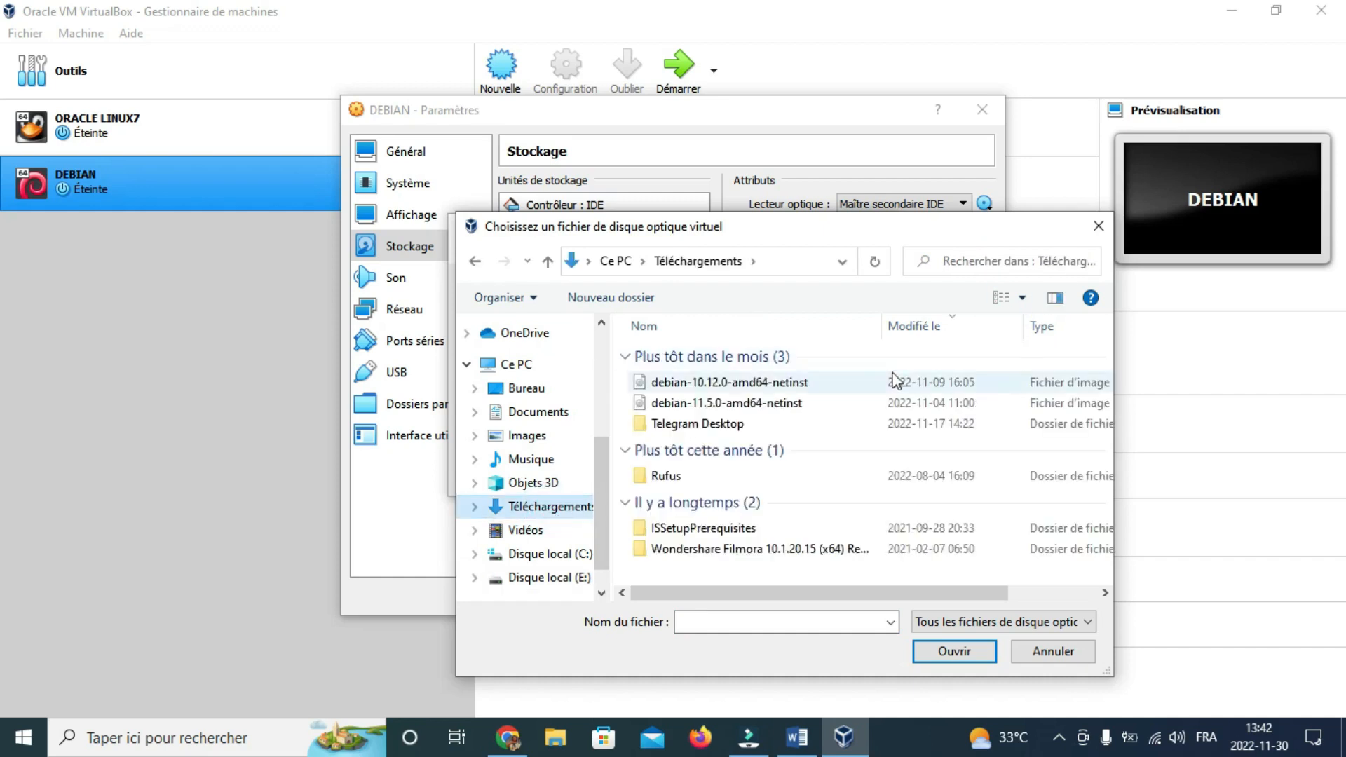
pyautogui.click(722, 382)
pyautogui.click(963, 658)
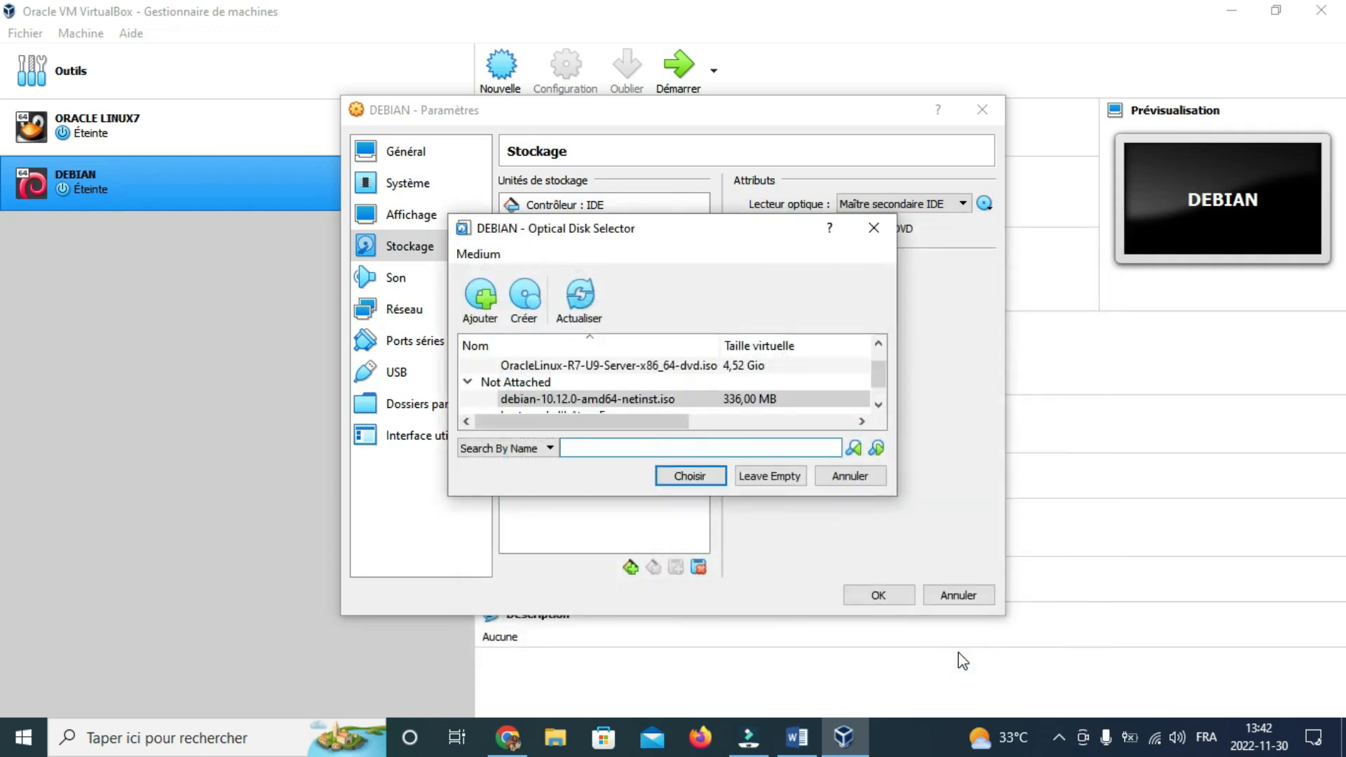
pyautogui.click(699, 477)
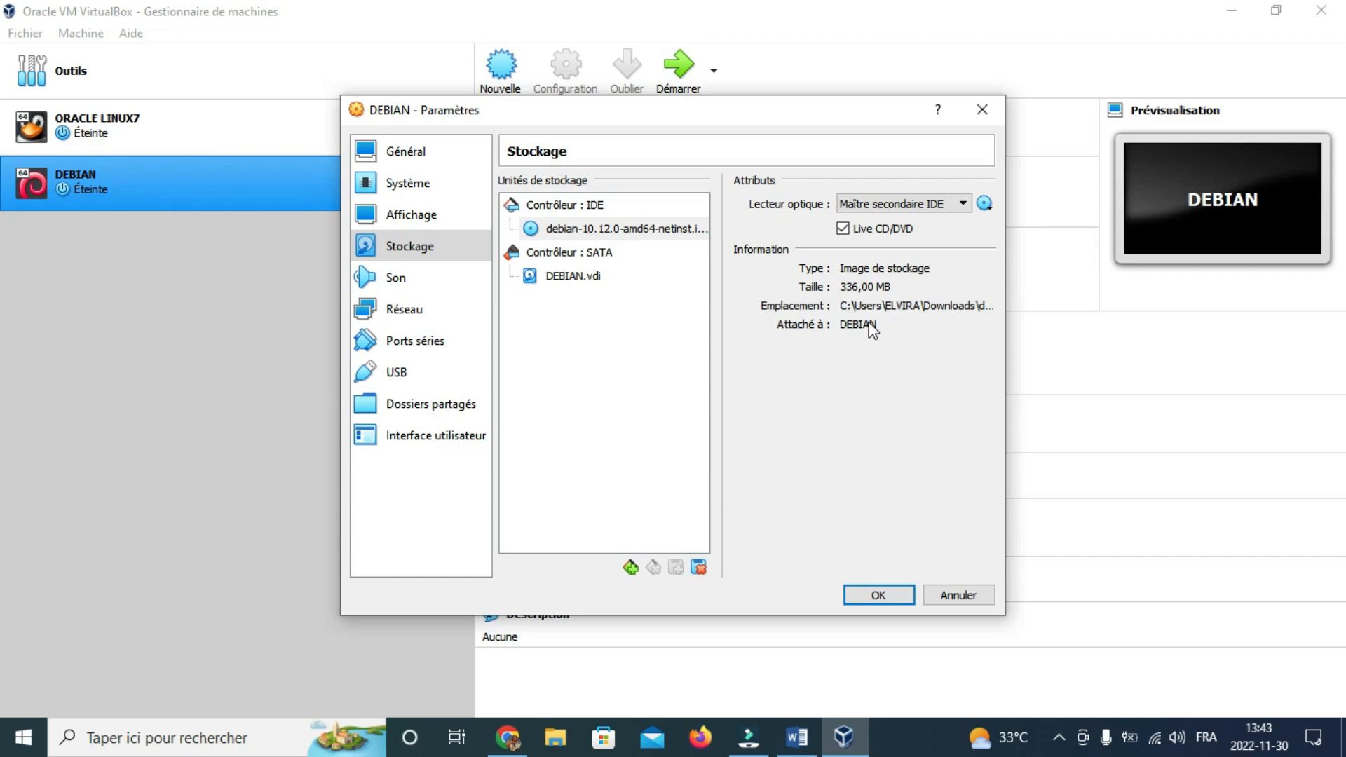
pyautogui.click(858, 593)
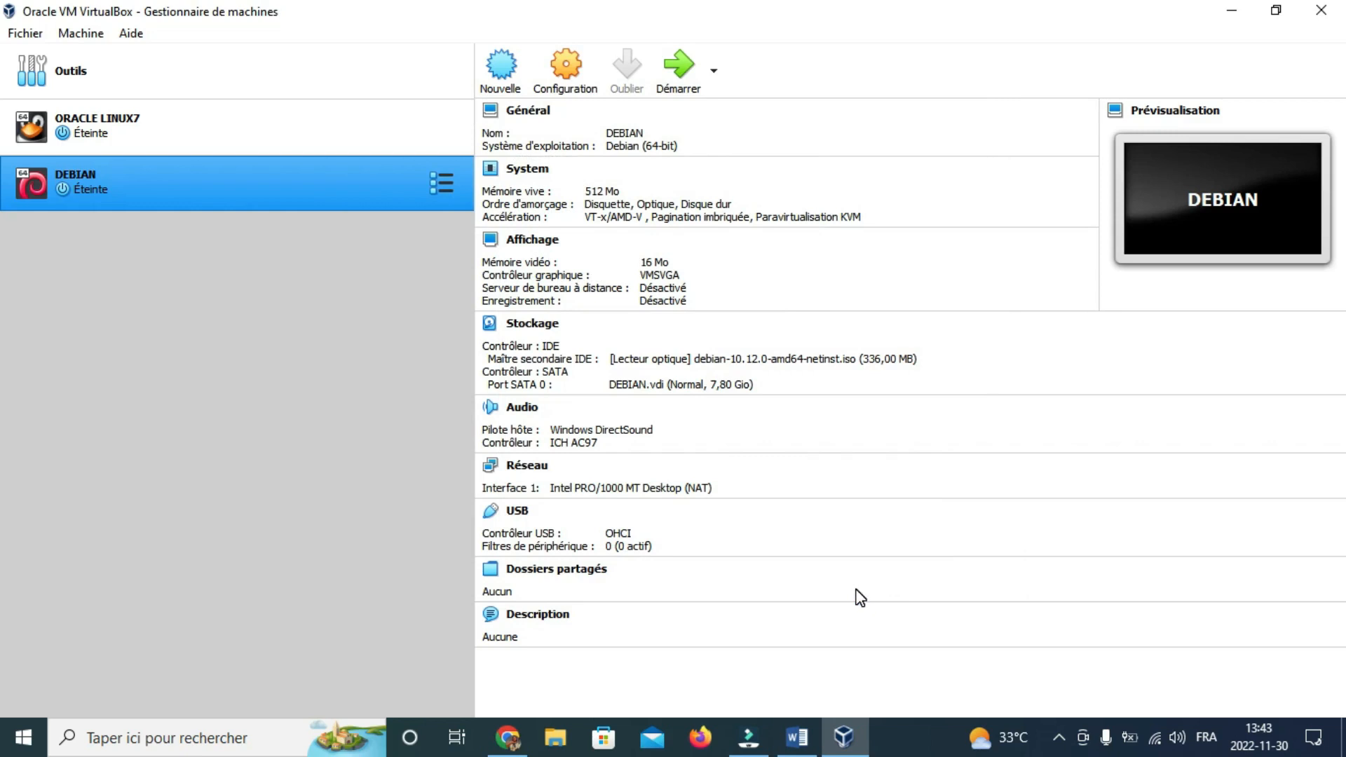
# Step: Boot the DEBIAN virtual machine into the Debian GNU/Linux installer menu
pyautogui.click(684, 67)
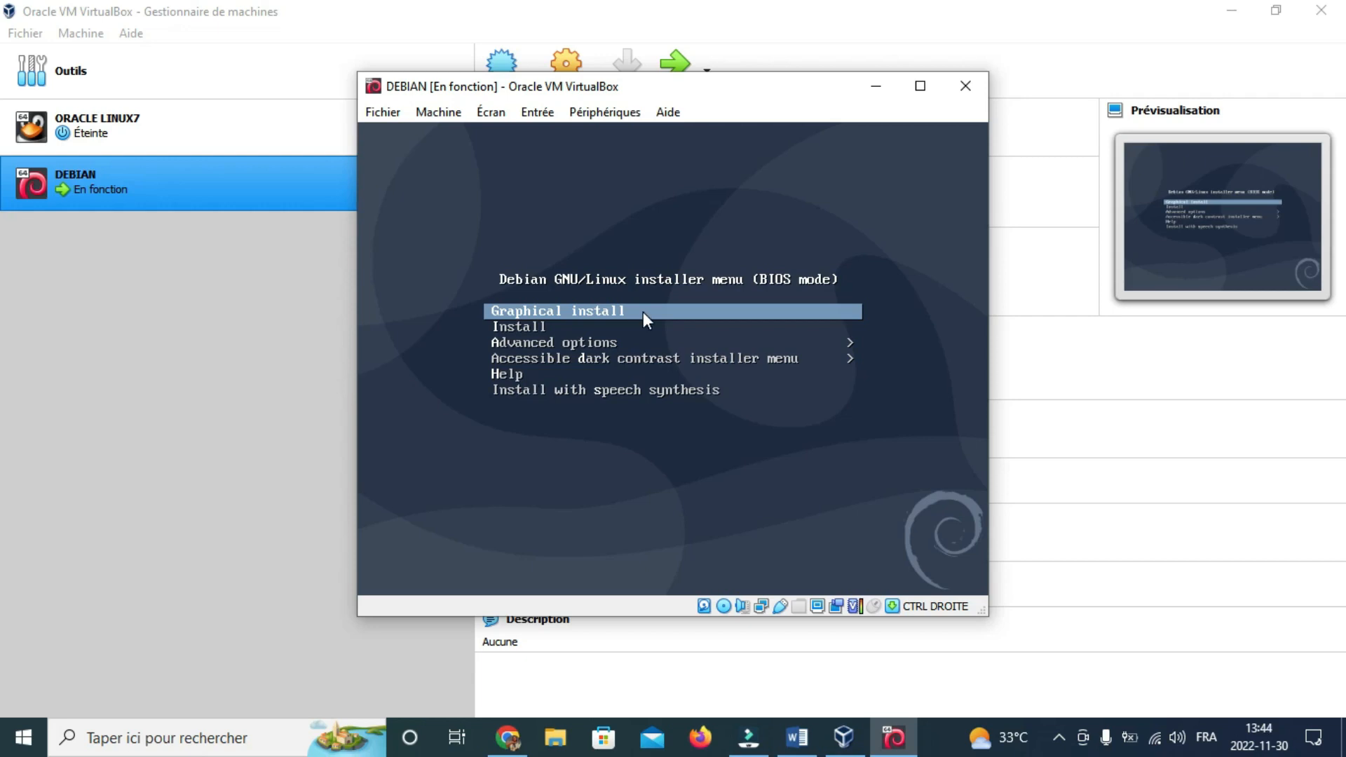
# Step: Highlight Graphical install in the Debian boot menu and launch it
pyautogui.press('Down')
pyautogui.press('Down')
pyautogui.press('Down')
pyautogui.press('Up')
pyautogui.press('Up')
pyautogui.press('Up')
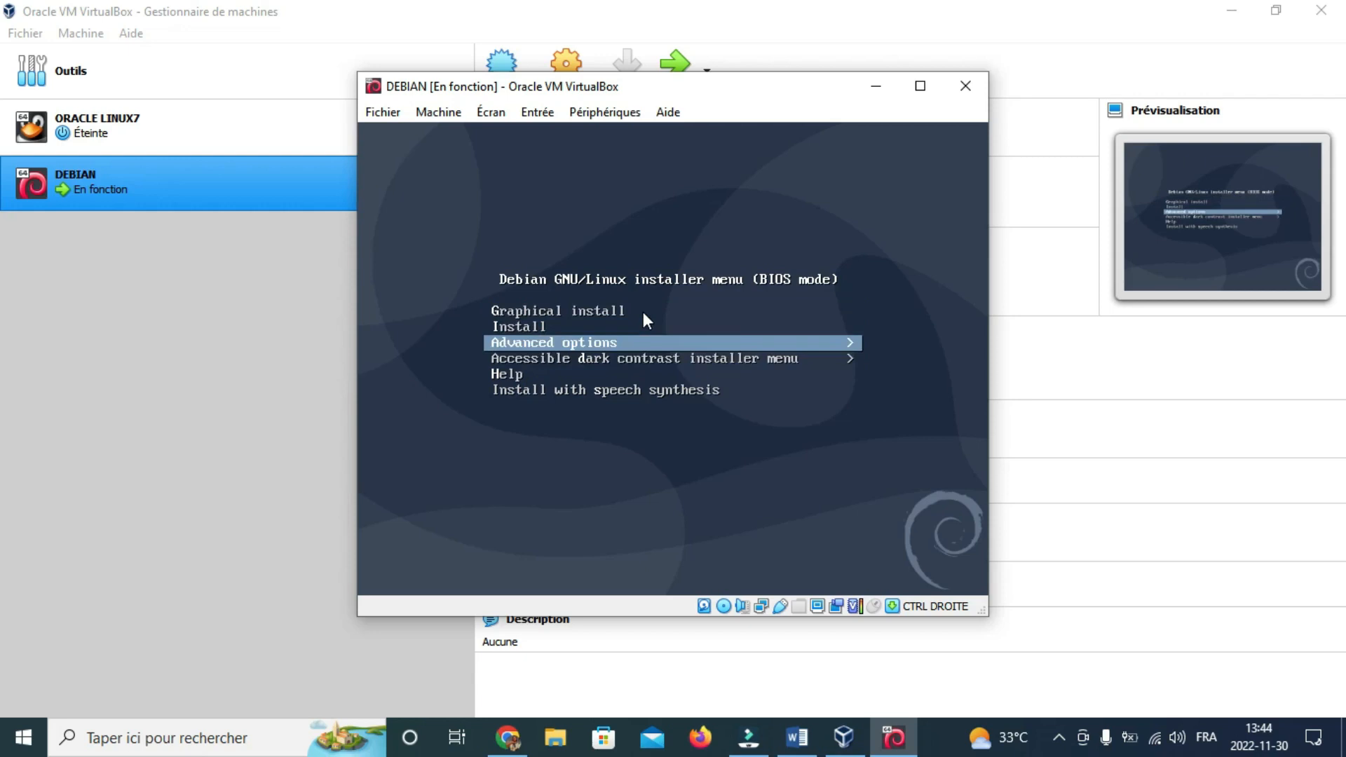
pyautogui.press('Down')
pyautogui.press('Down')
pyautogui.press('Down')
pyautogui.press('Down')
pyautogui.press('Up')
pyautogui.press('Up')
pyautogui.press('Up')
pyautogui.press('Down')
pyautogui.press('Down')
pyautogui.press('Down')
pyautogui.press('Down')
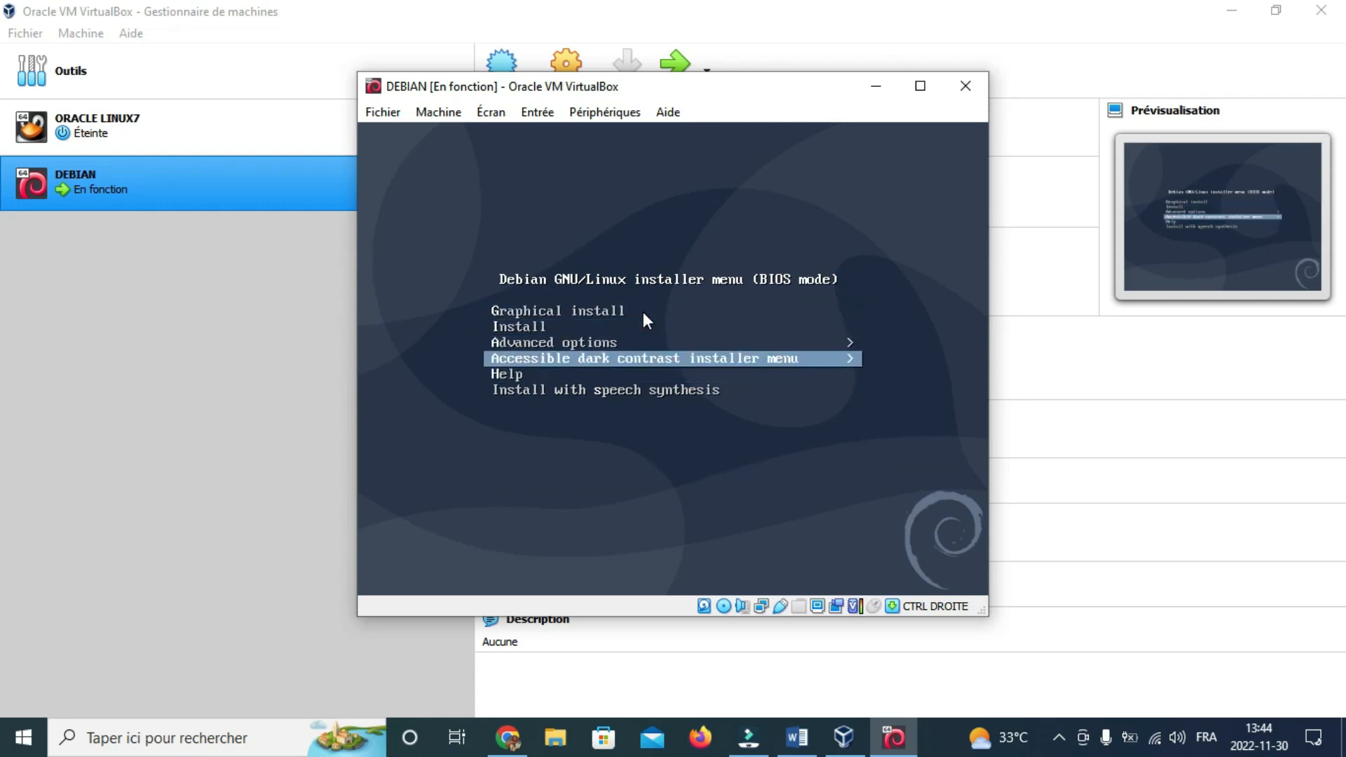
pyautogui.press('Up')
pyautogui.press('Up')
pyautogui.press('Up')
pyautogui.press('Up')
pyautogui.press('Up')
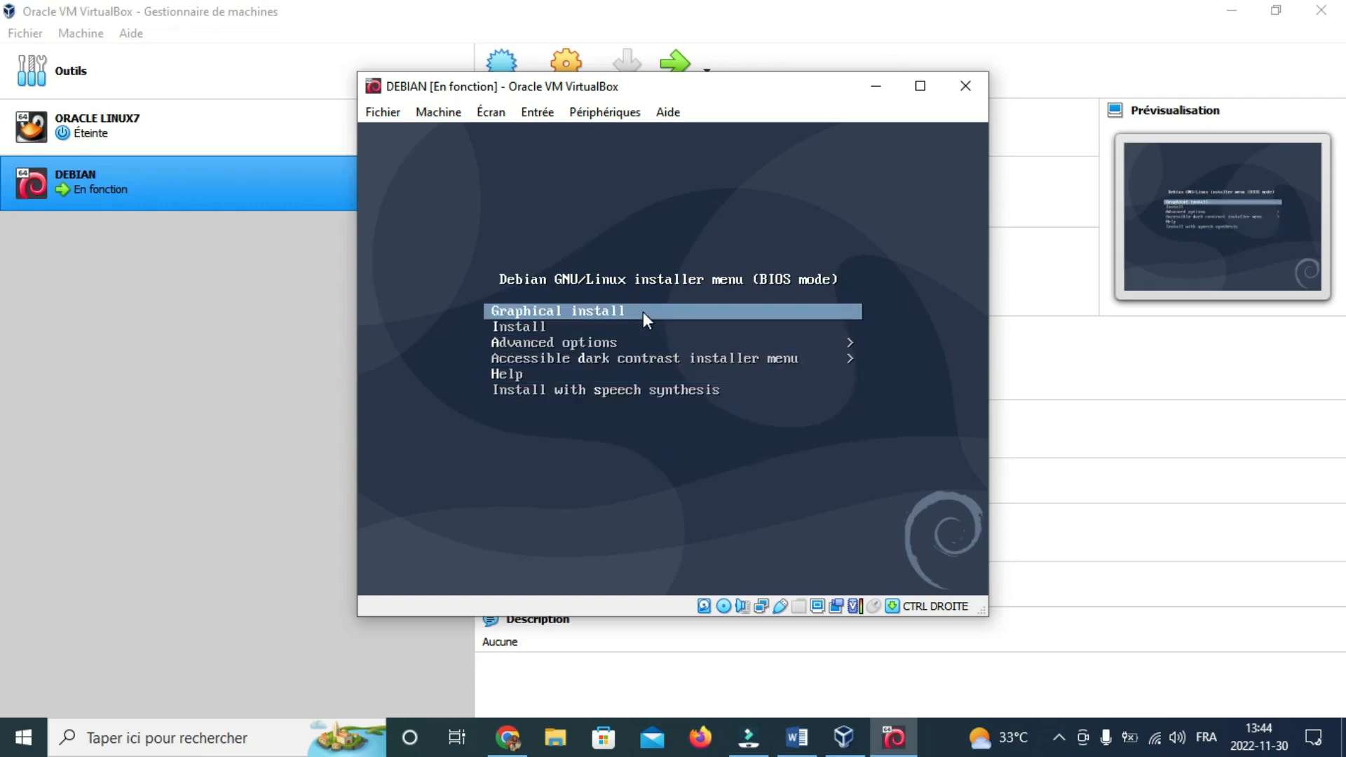
pyautogui.press('Return')
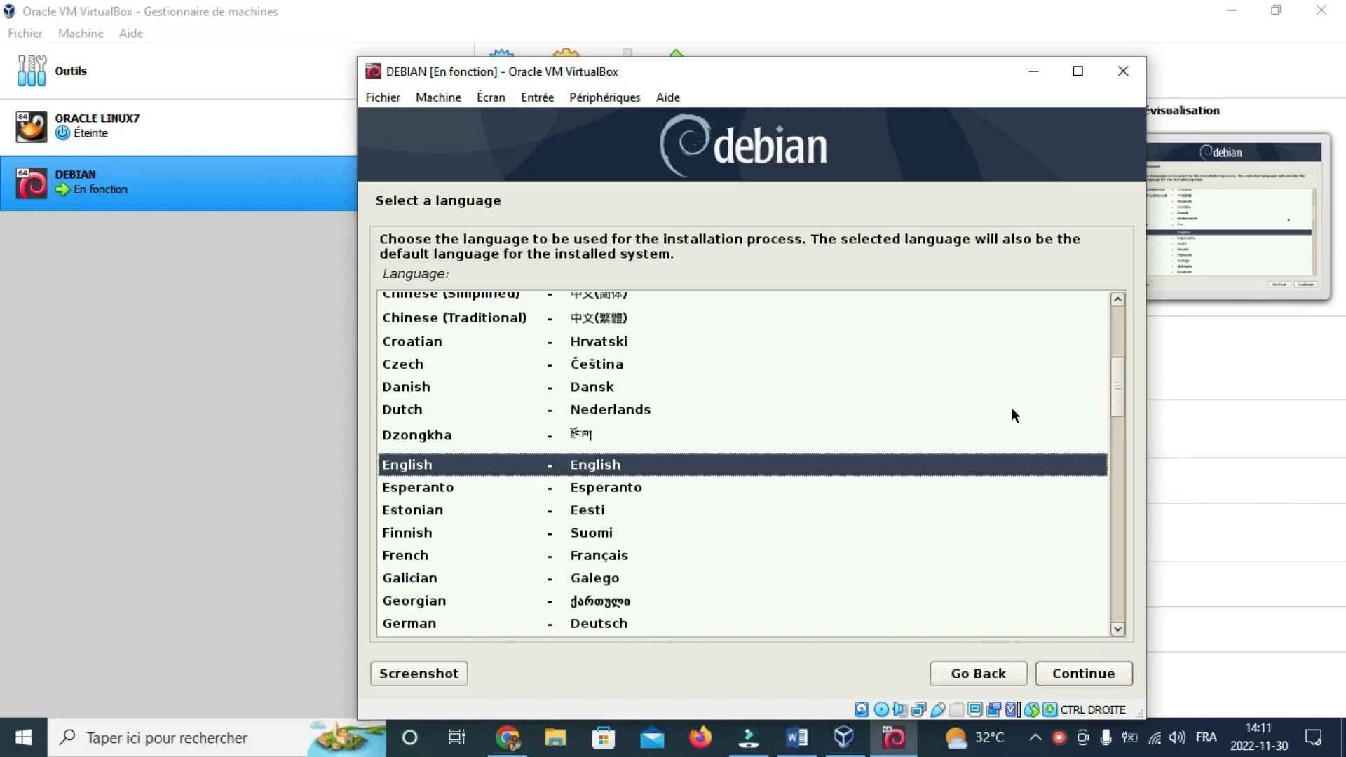
# Step: Select French (Français) as the installer language and confirm it
pyautogui.press('Down')
pyautogui.press('Down')
pyautogui.press('Down')
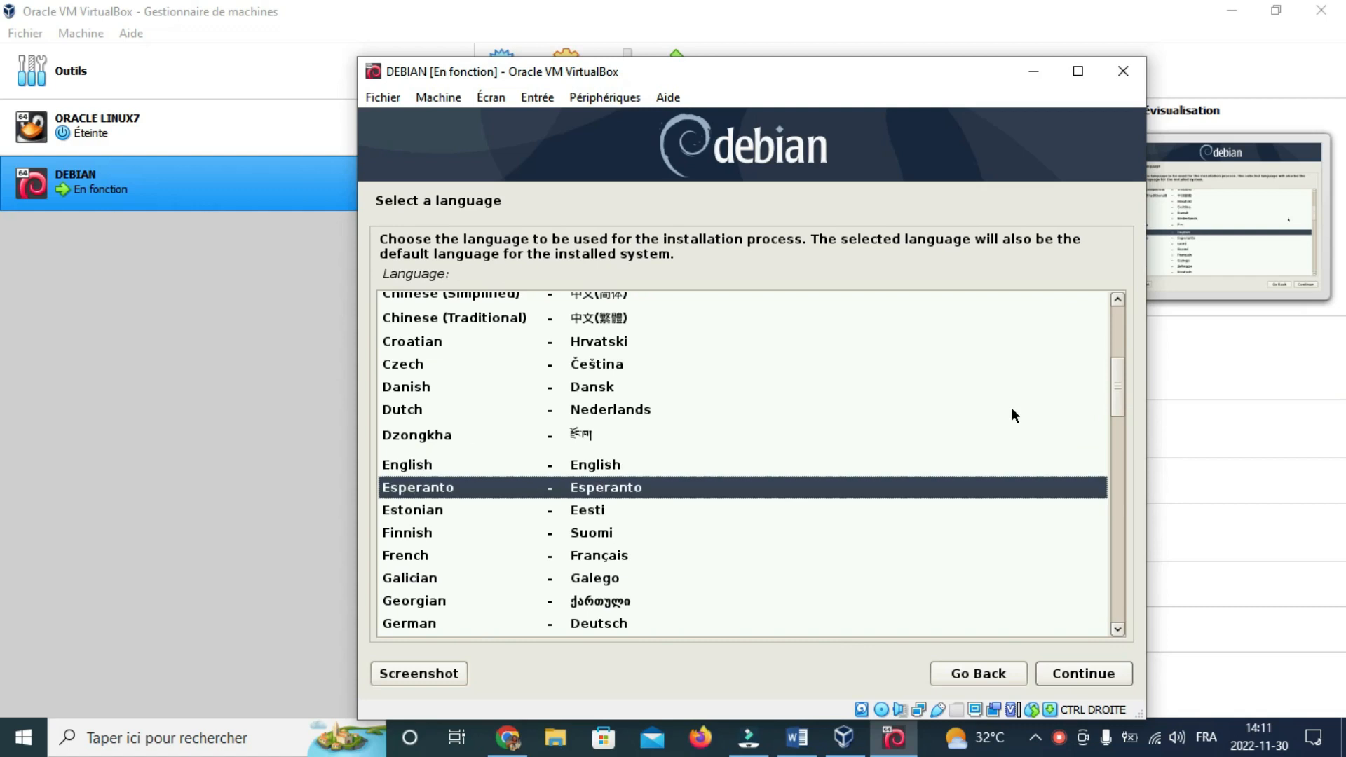
pyautogui.press('Down')
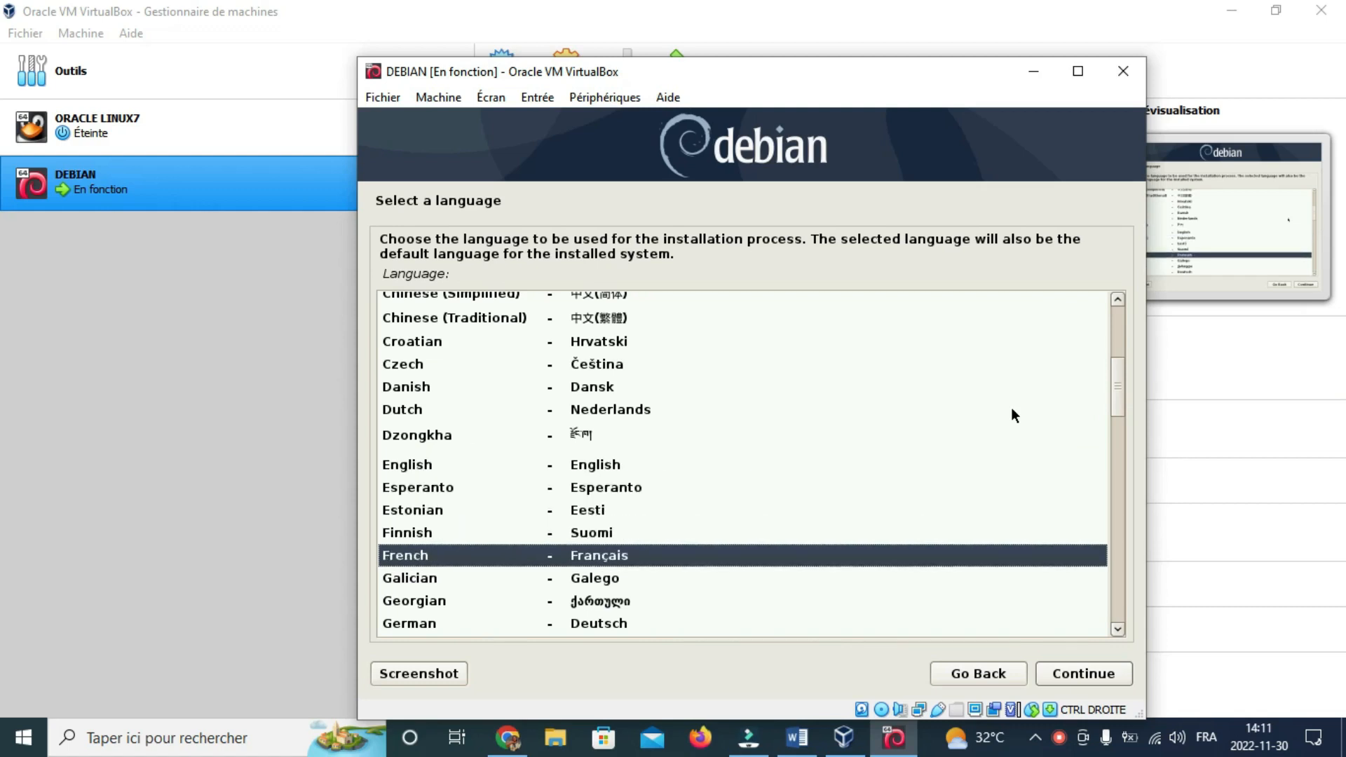
pyautogui.press('Up')
pyautogui.press('Down')
pyautogui.press('Down')
pyautogui.press('Up')
pyautogui.press('Return')
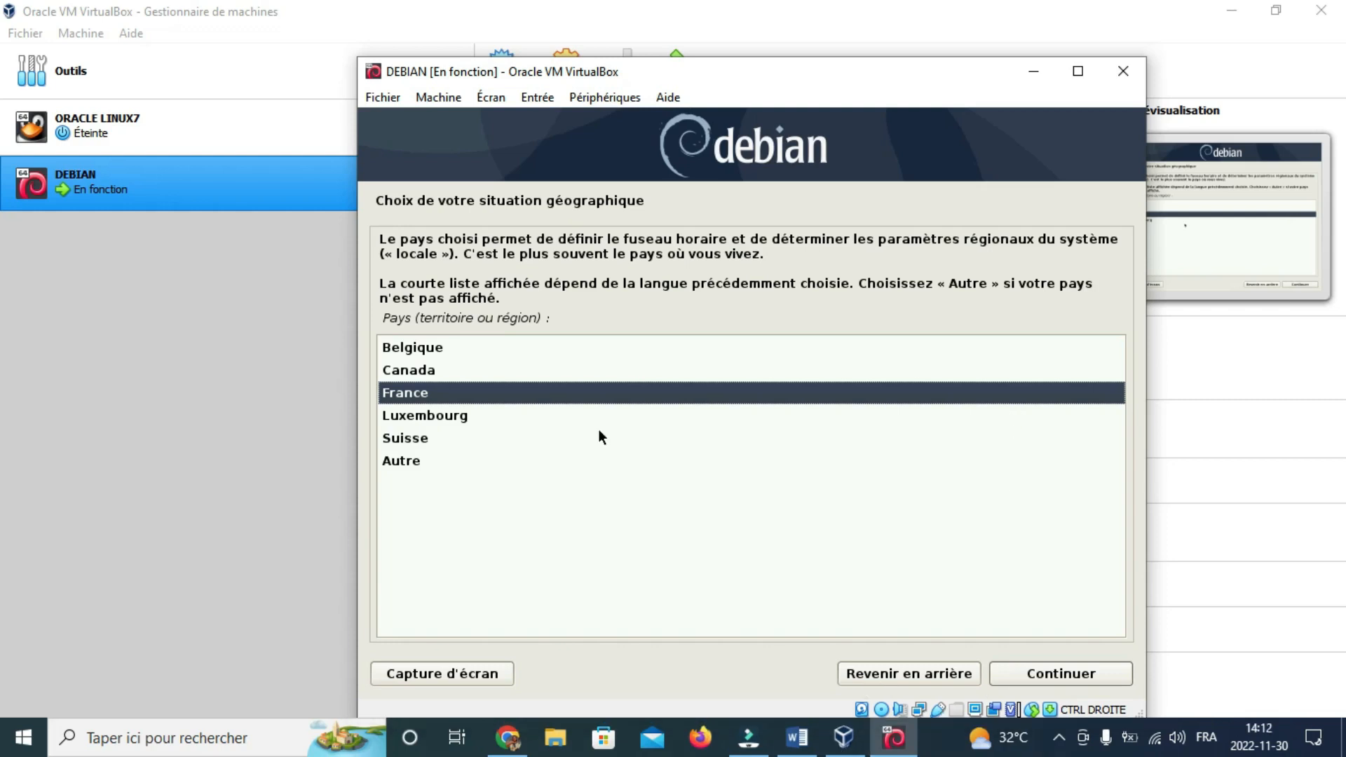
# Step: Accept France as the country and Français as the keyboard layout
pyautogui.press('Return')
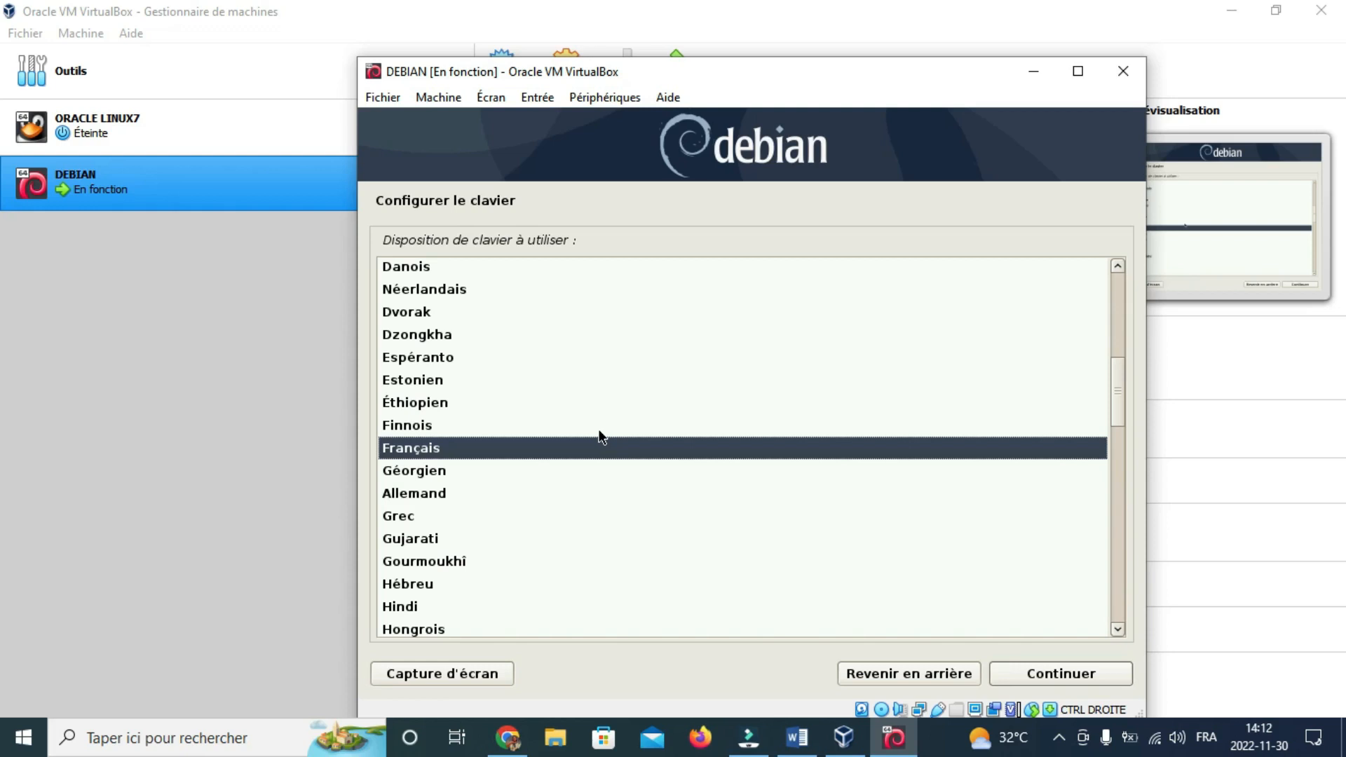
pyautogui.press('Return')
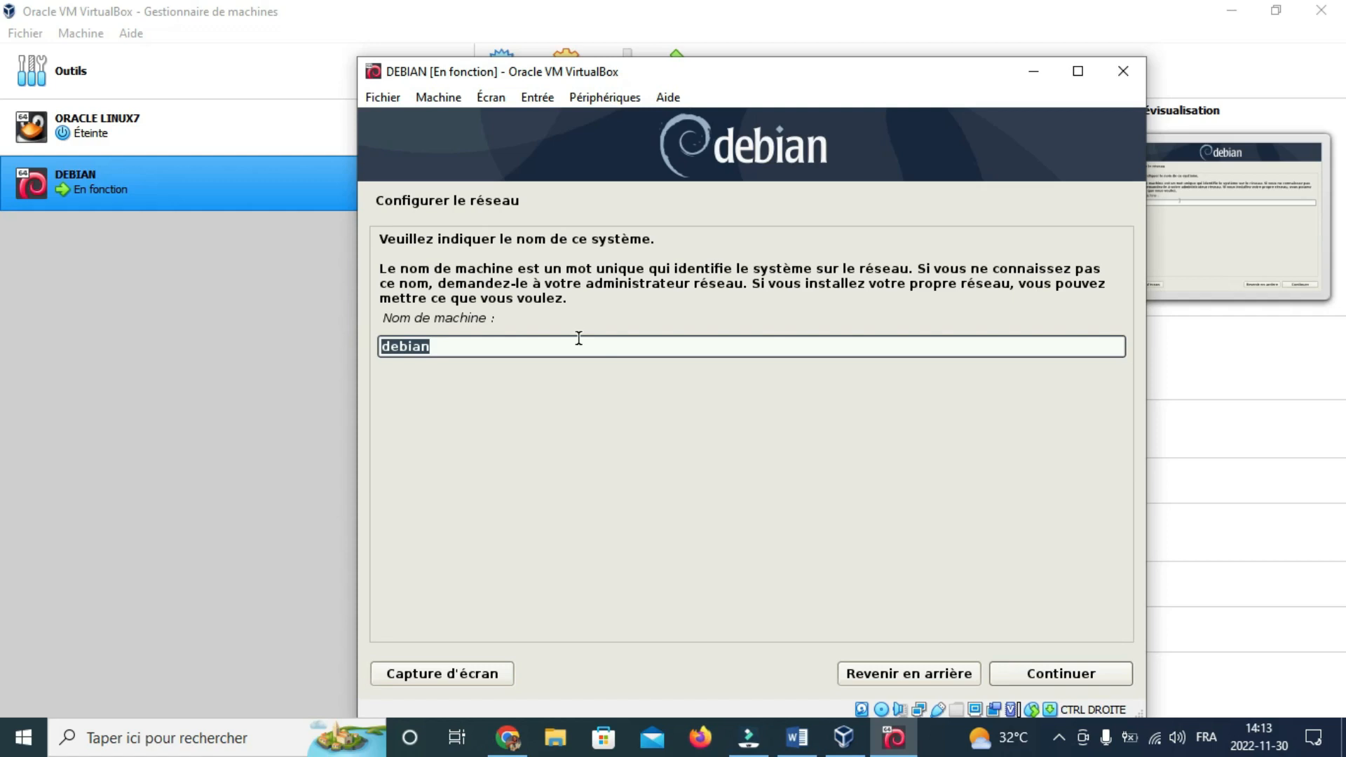
# Step: Keep 'debian' as the hostname and continue with an empty domain name
pyautogui.click(1060, 675)
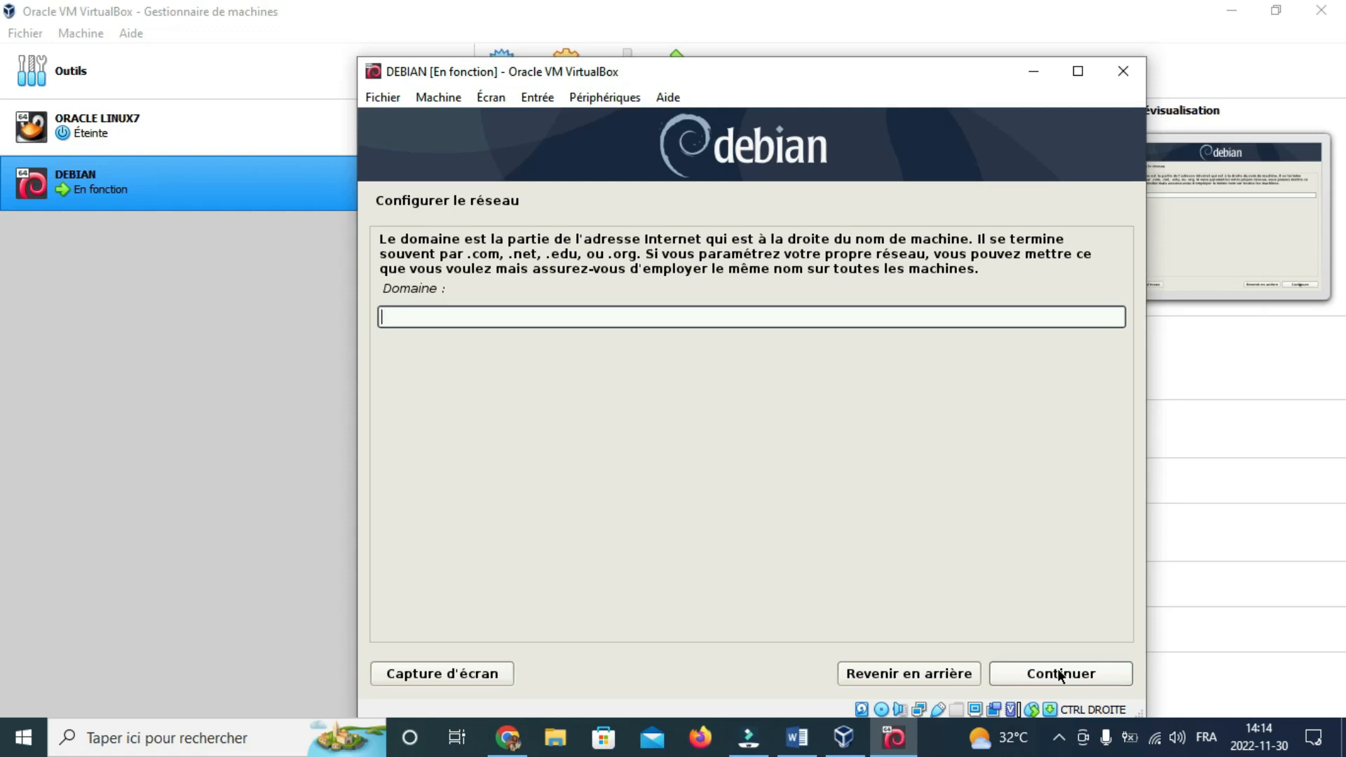
pyautogui.click(1060, 674)
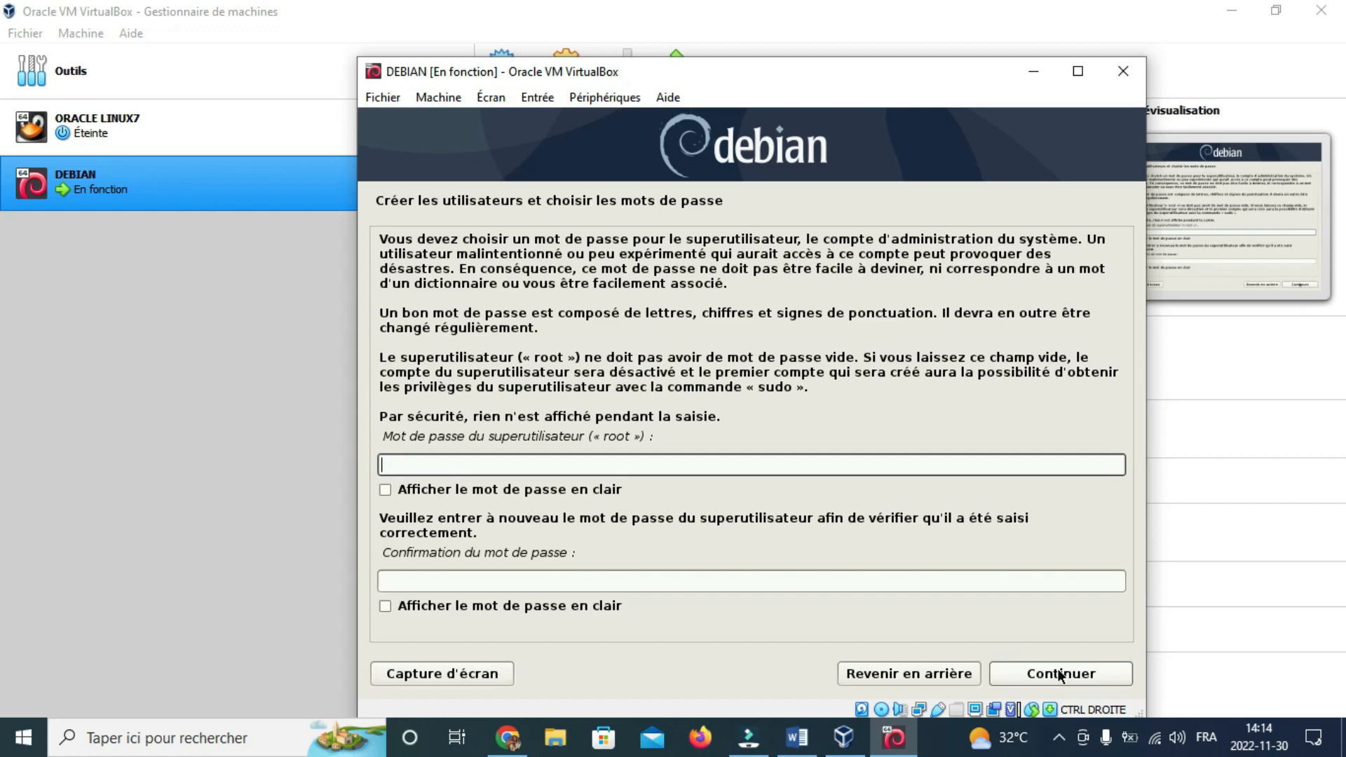
# Step: Enter and confirm the root password, checking it in clear text, then continue
pyautogui.click(881, 608)
pyautogui.press('Tab')
pyautogui.hotkey('shift', 'Tab')
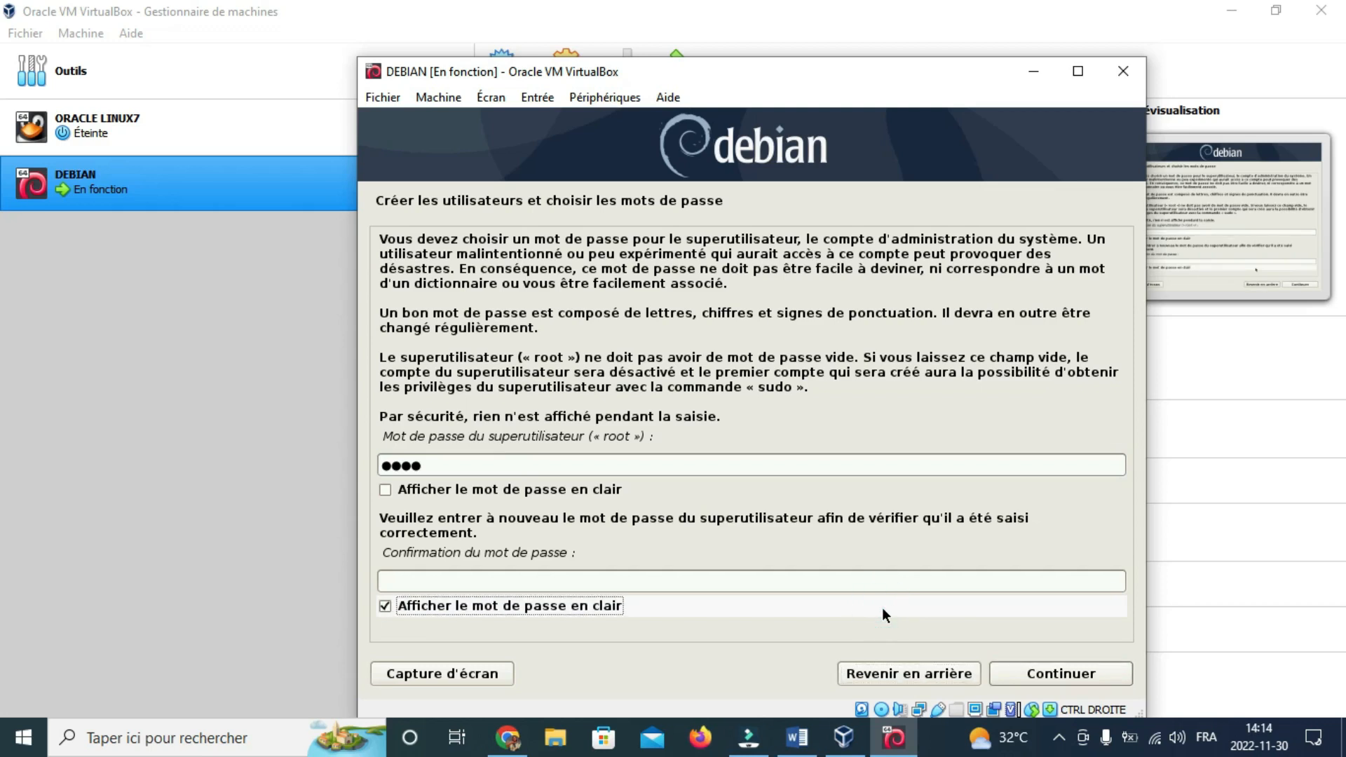
pyautogui.hotkey('shift', 'Tab')
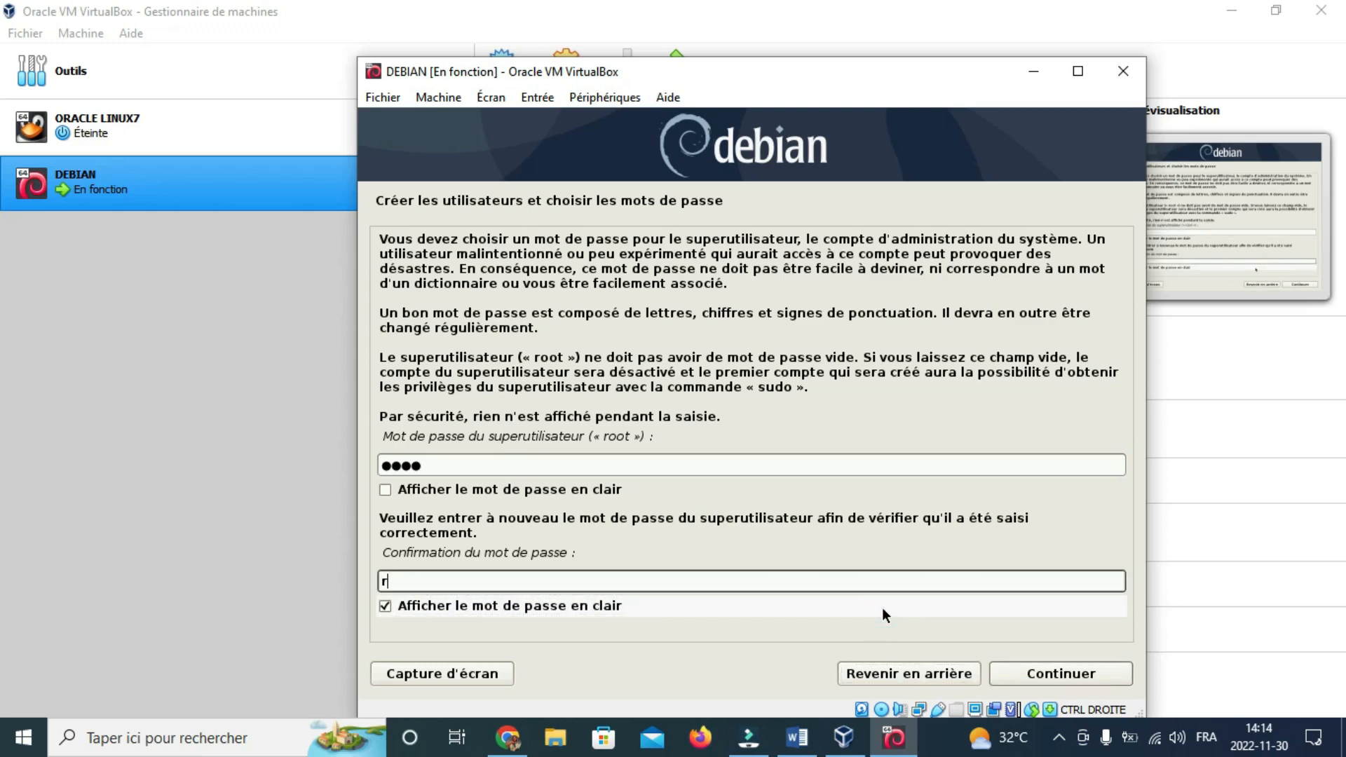
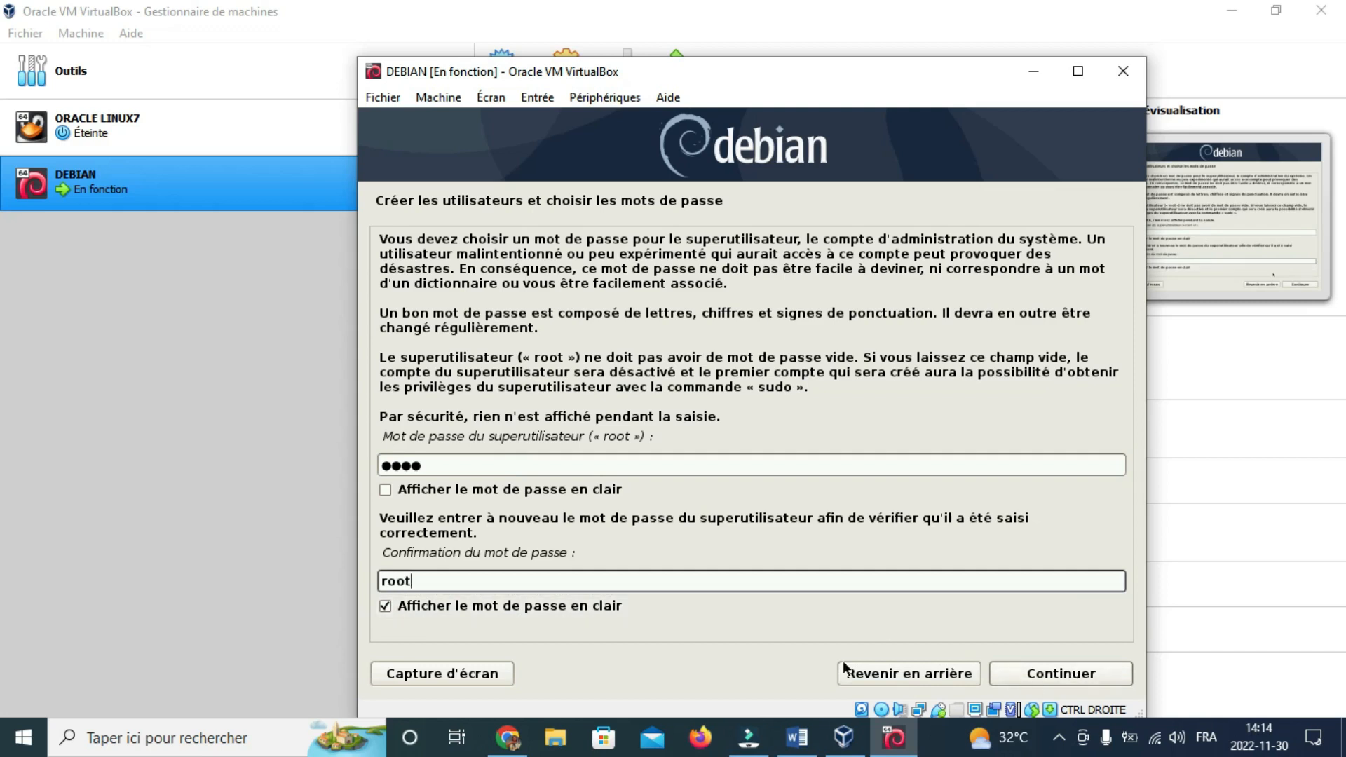
pyautogui.click(399, 607)
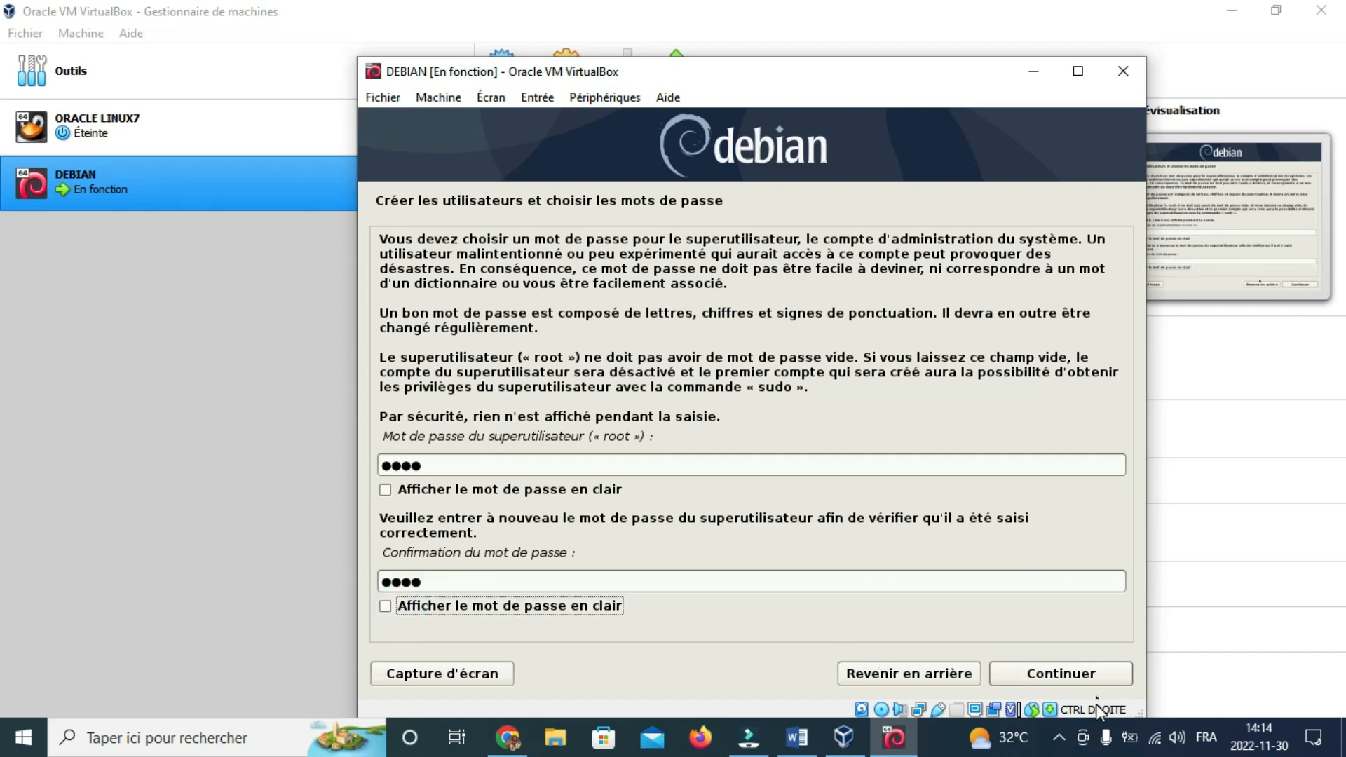
pyautogui.click(1052, 672)
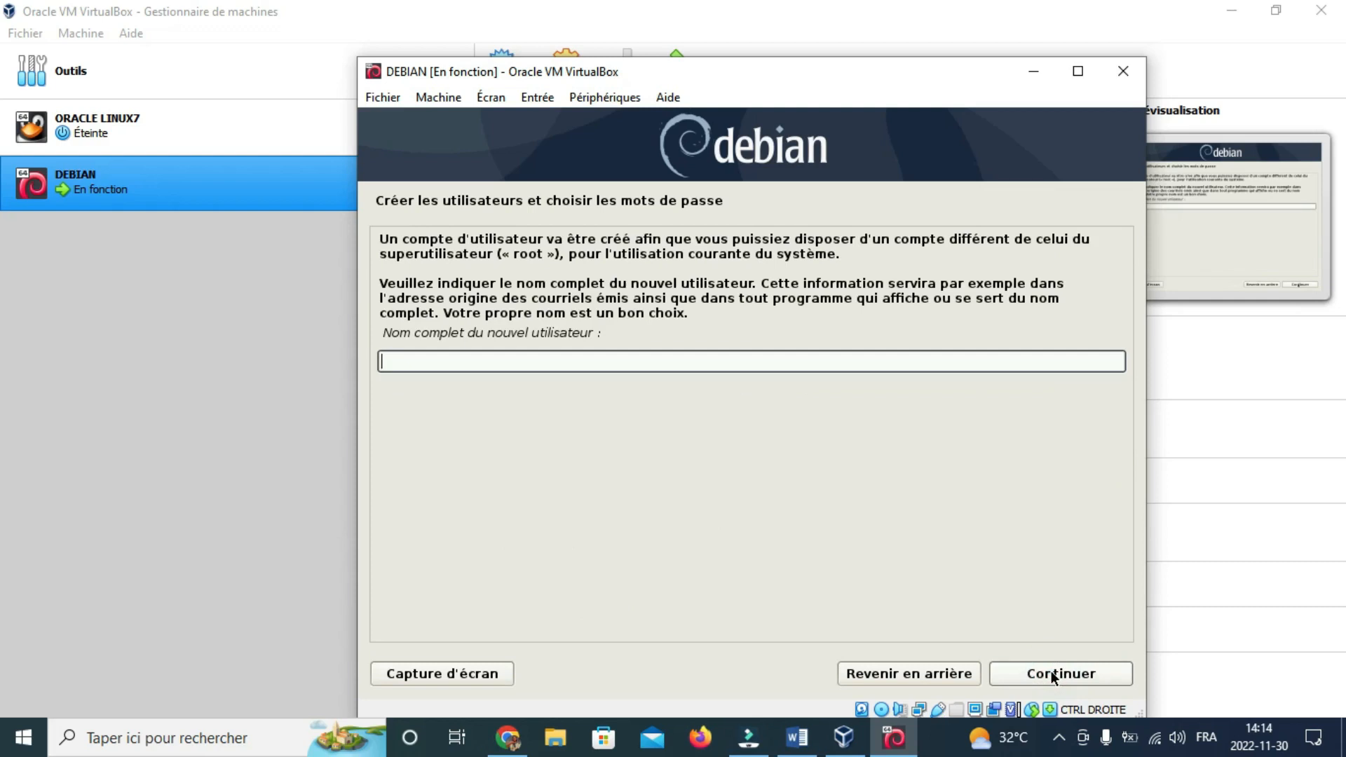
# Step: Enter the new user's full name and accept the suggested login name
pyautogui.write('manto')
pyautogui.click(1083, 671)
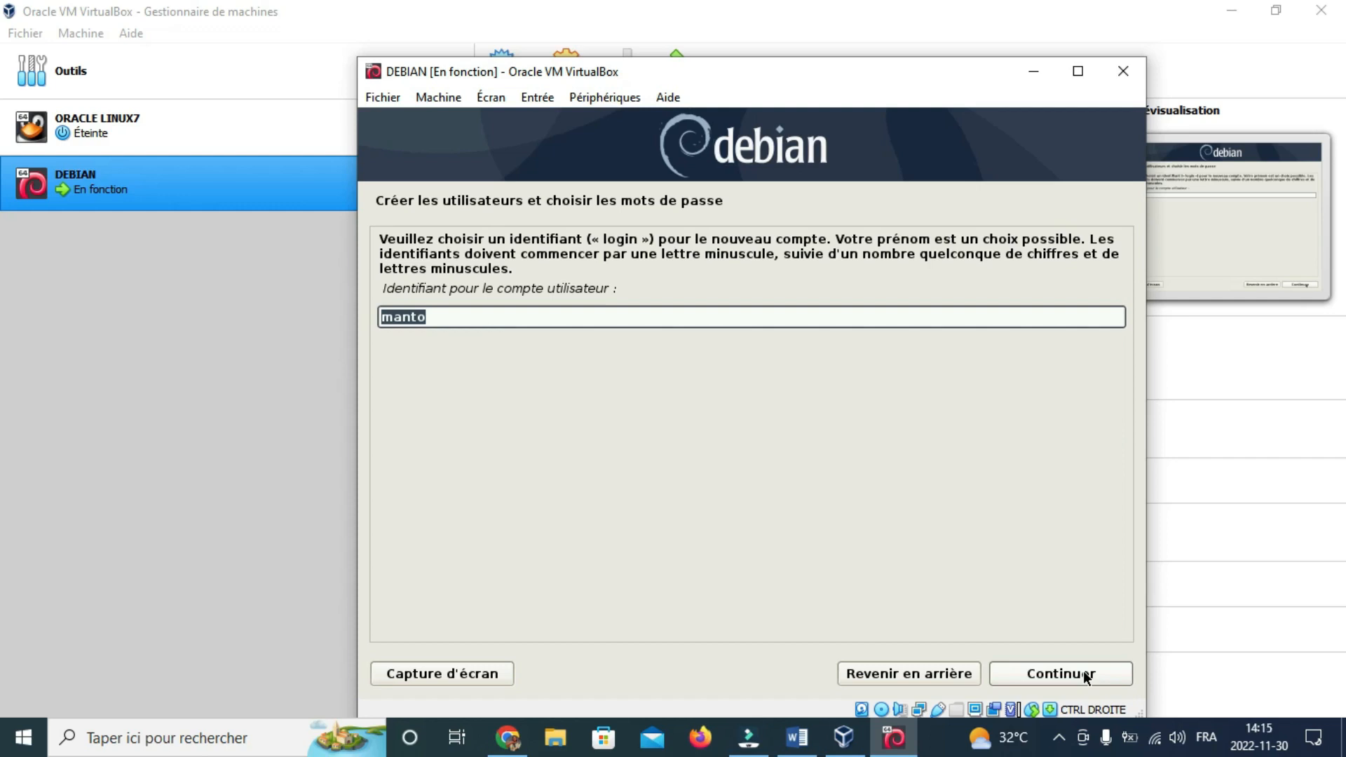
pyautogui.click(1083, 671)
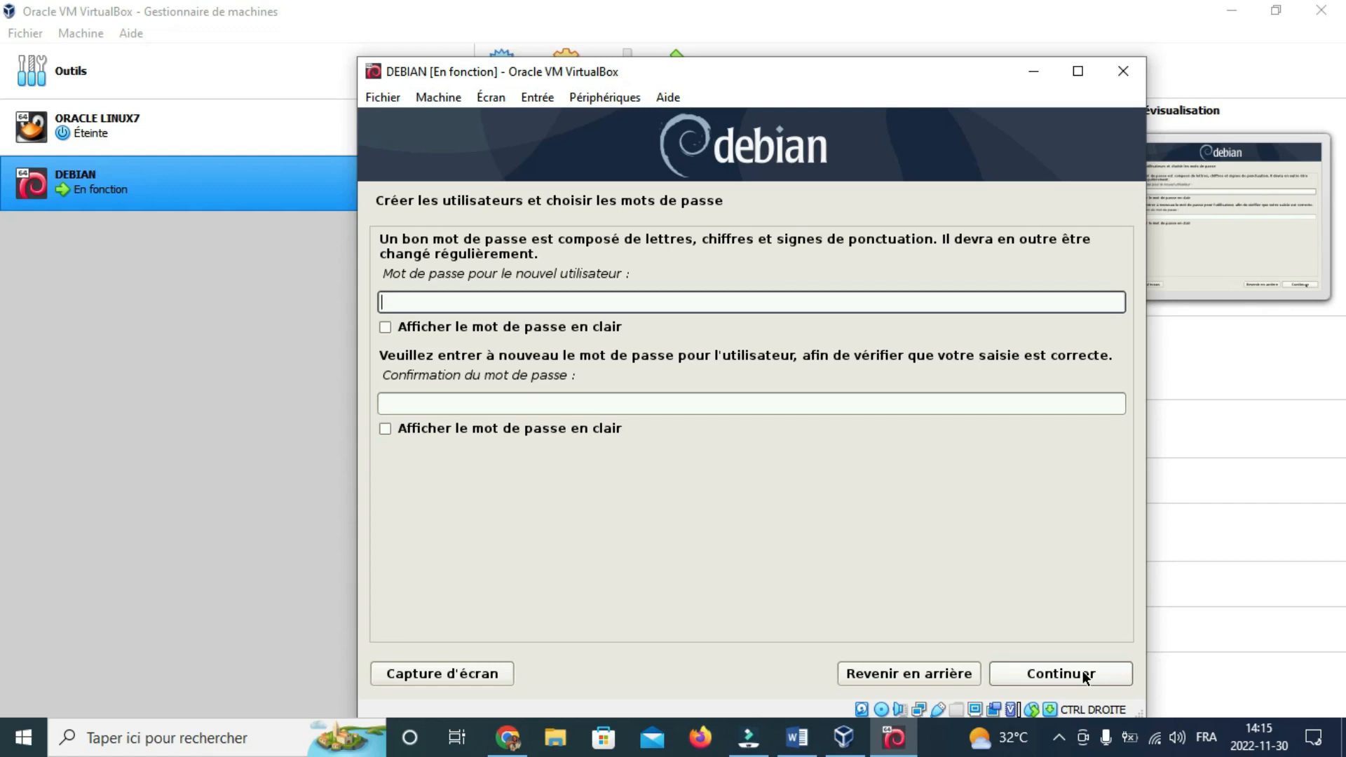
# Step: Set and confirm the new user's password, then continue
pyautogui.press('Tab')
pyautogui.press('Tab')
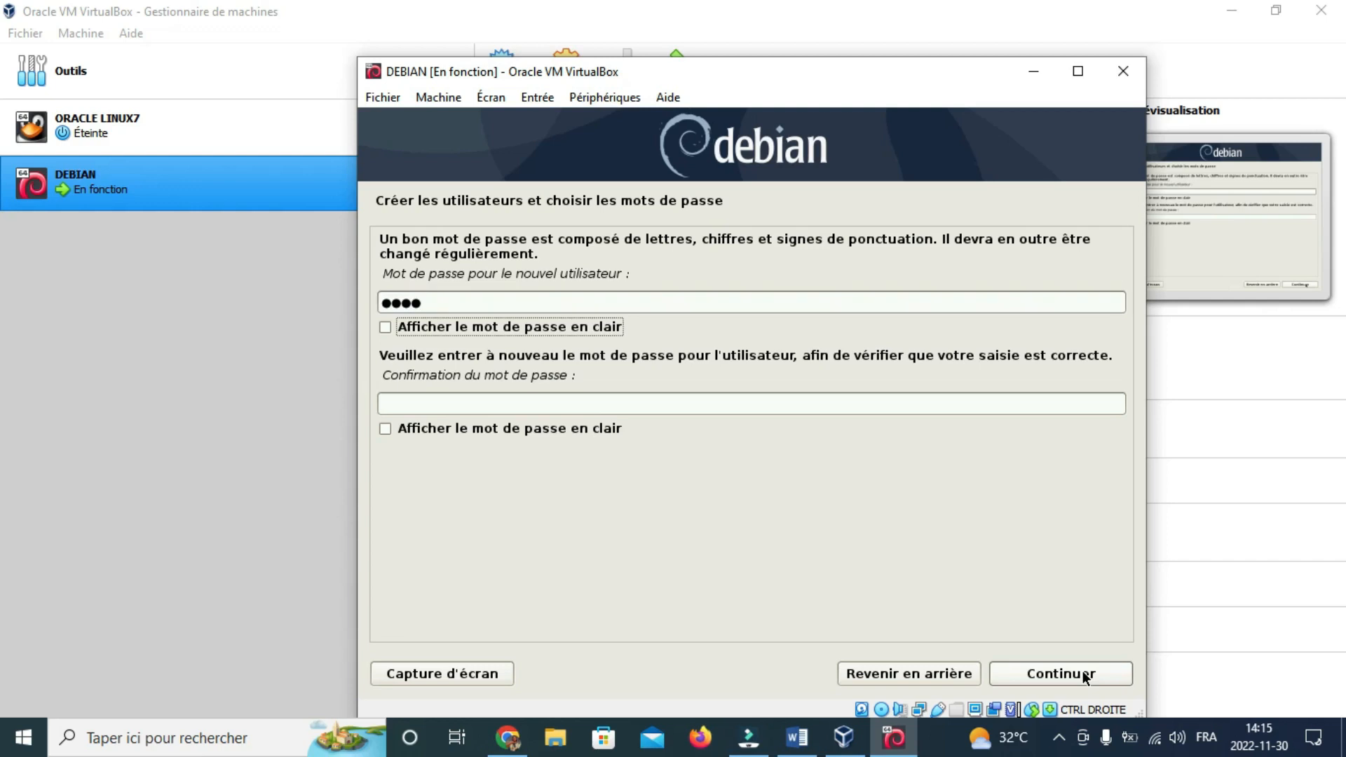
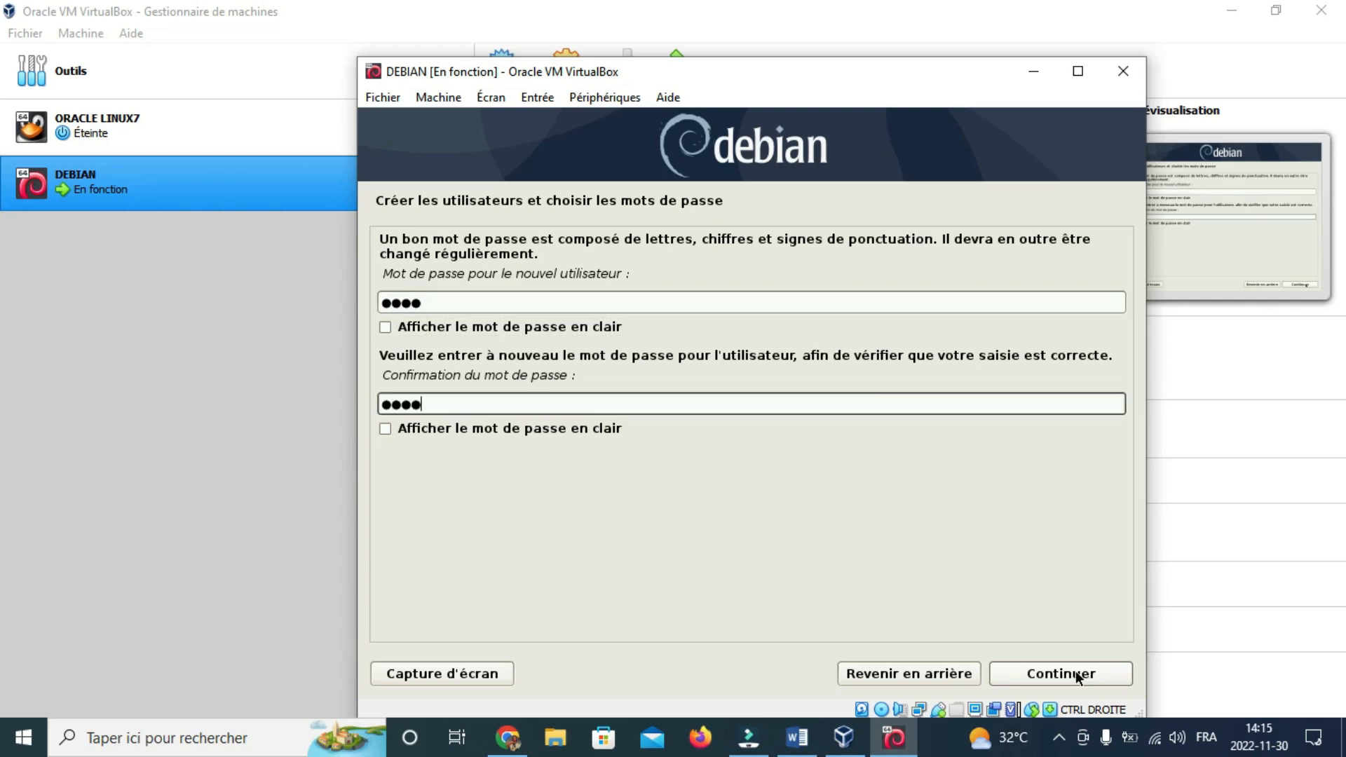
pyautogui.click(1083, 674)
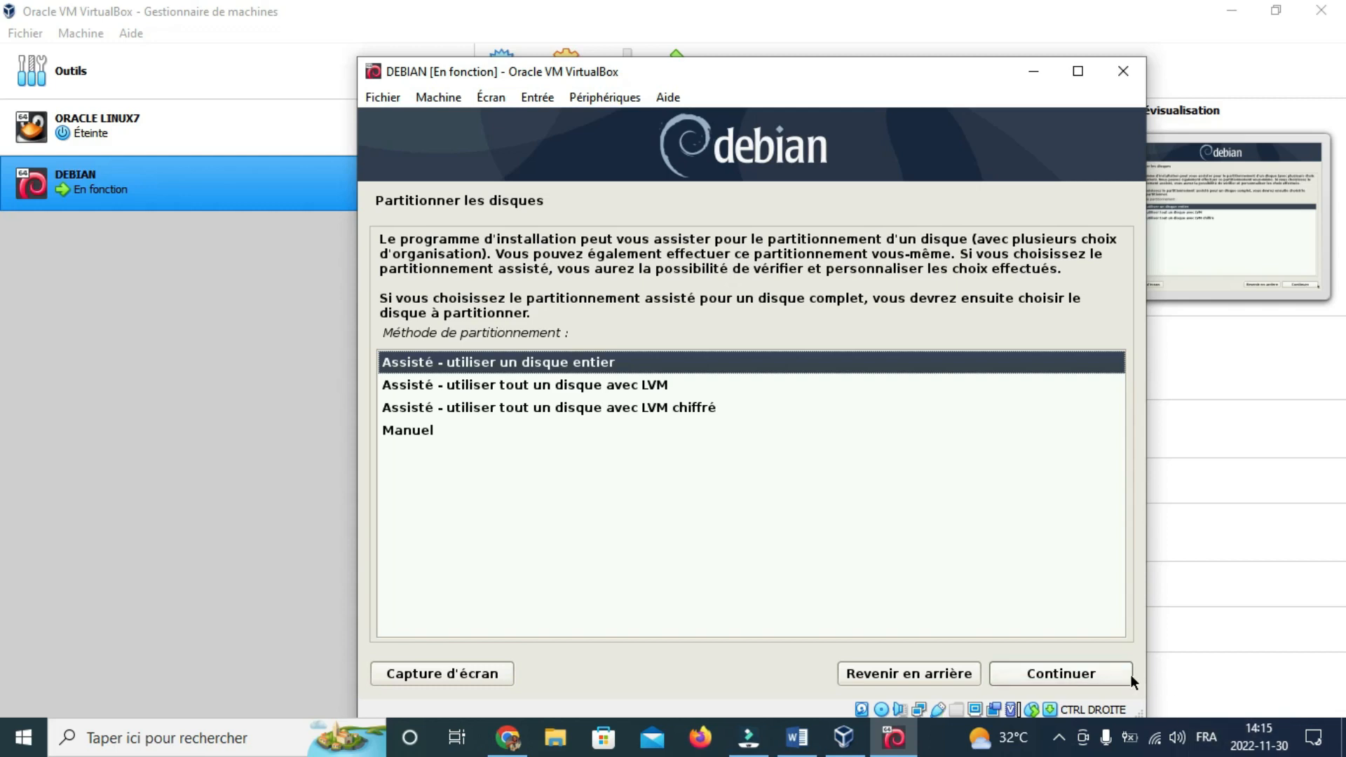
# Step: Guided-partition the whole 17.2 GB disk as one partition and approve writing it (Oui)
pyautogui.click(1075, 674)
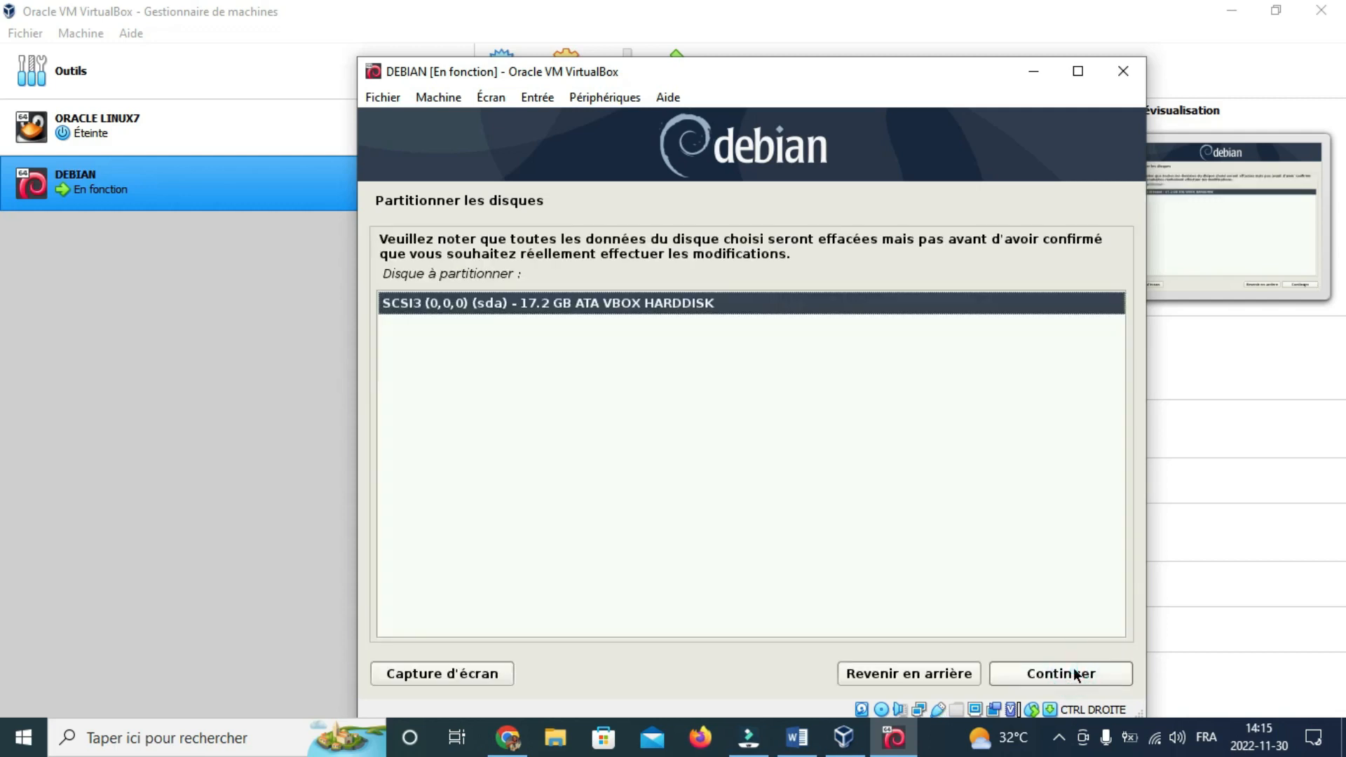
pyautogui.click(1075, 674)
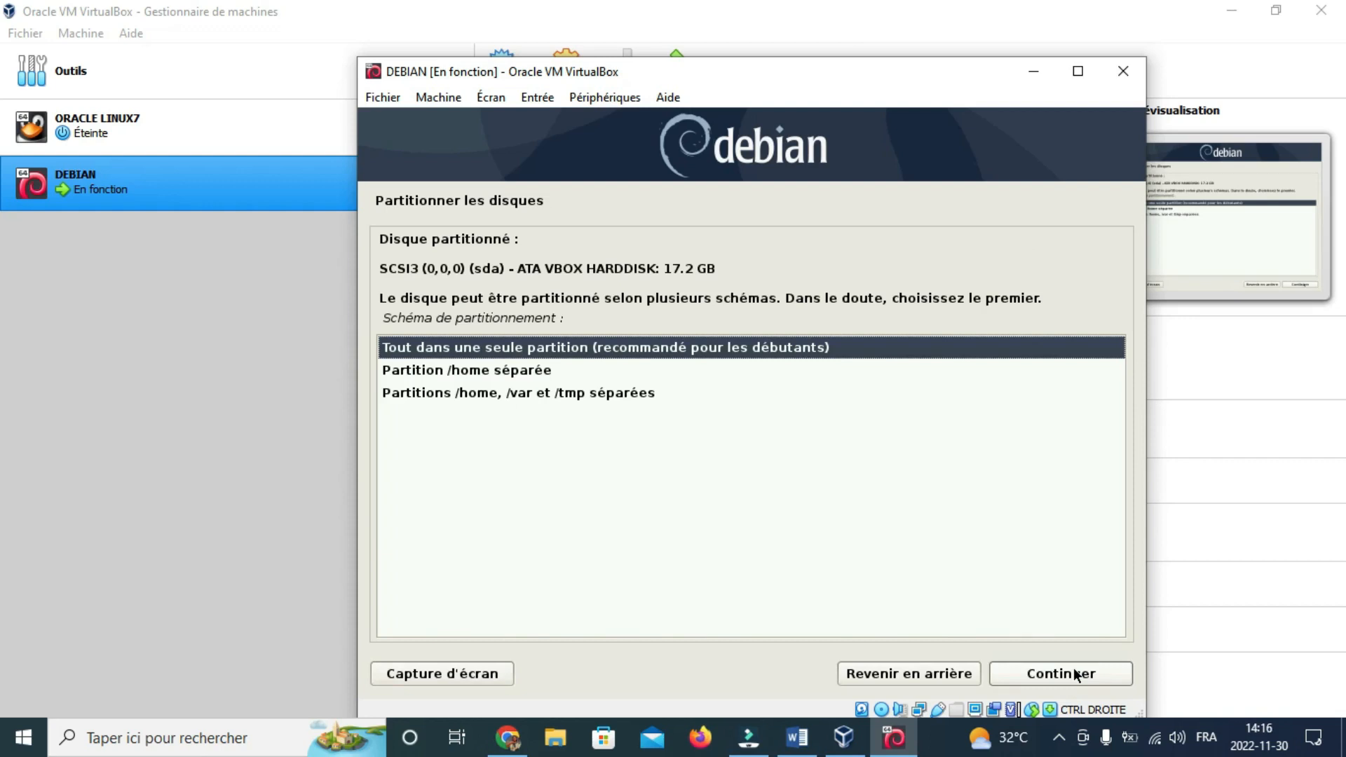
pyautogui.click(1076, 674)
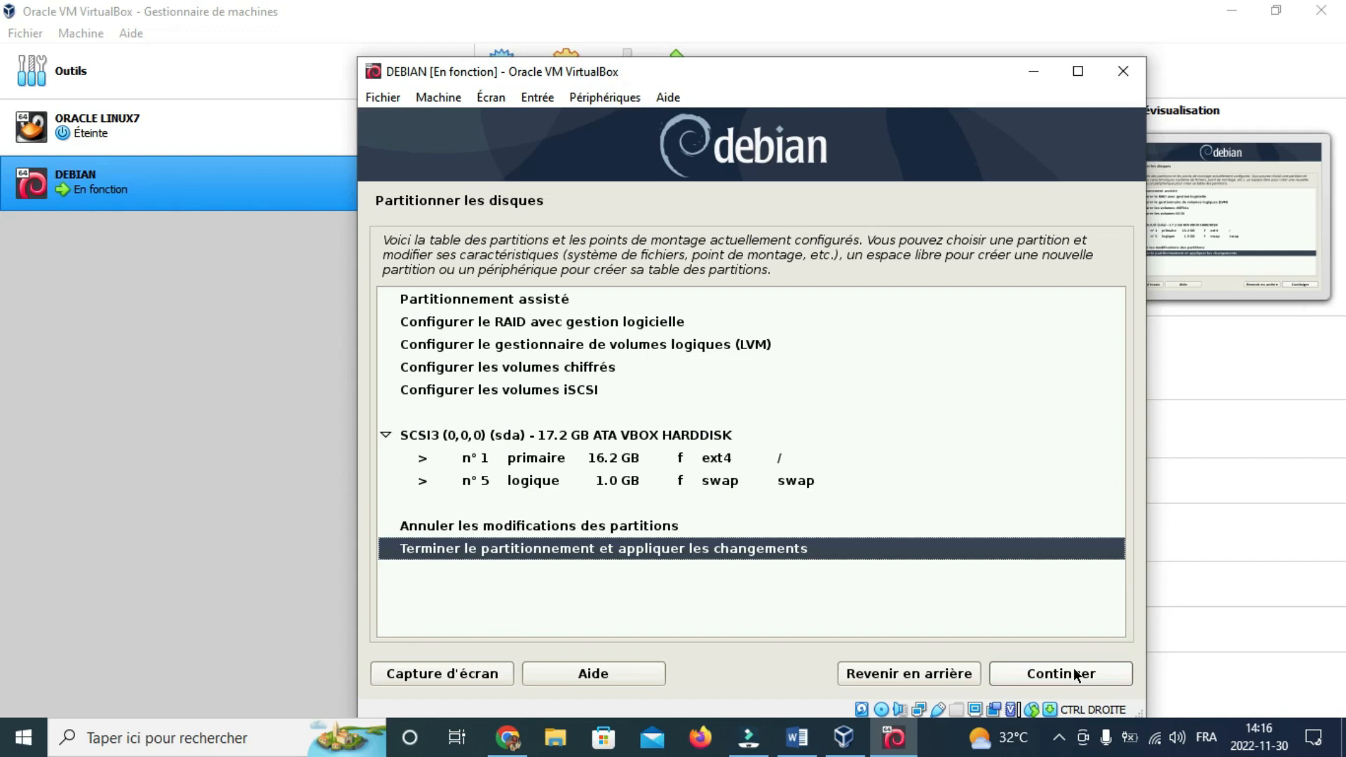
pyautogui.click(1076, 674)
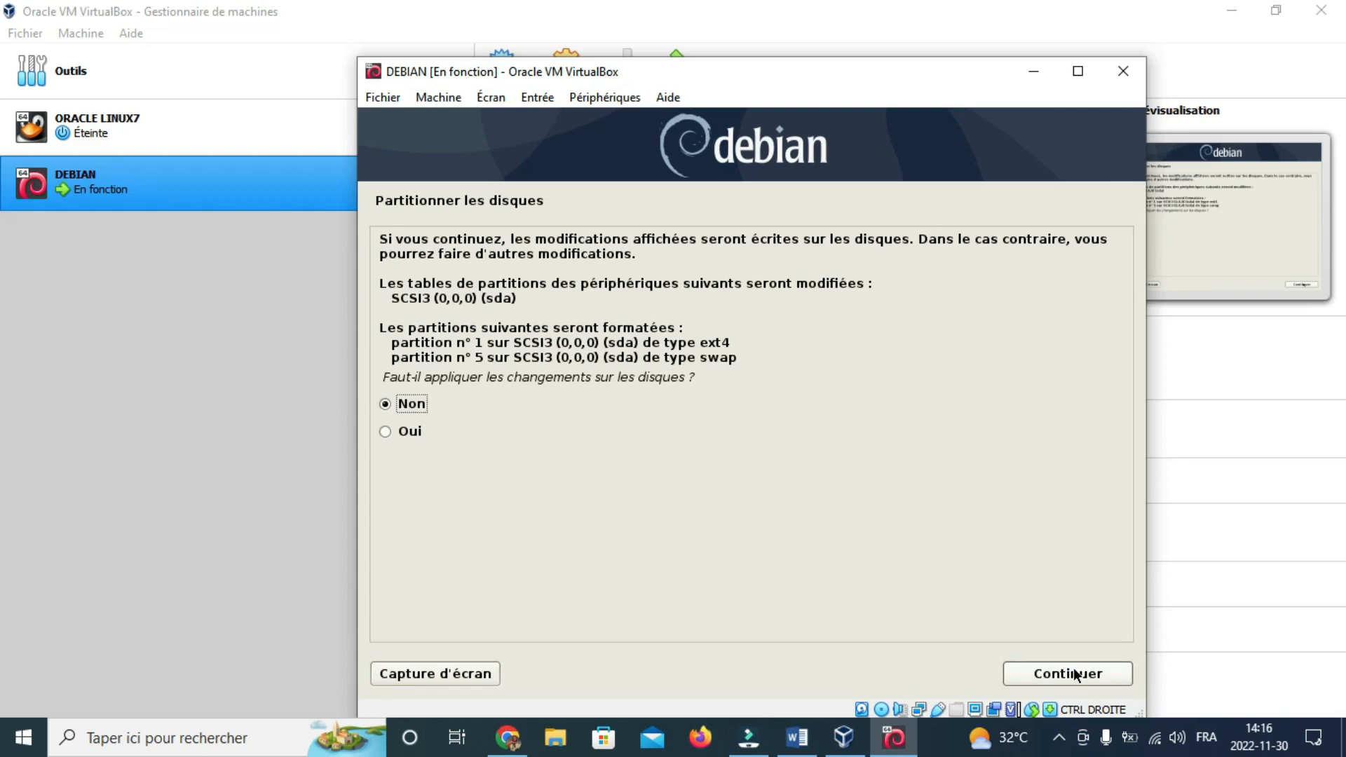
pyautogui.press('Down')
pyautogui.click(1075, 672)
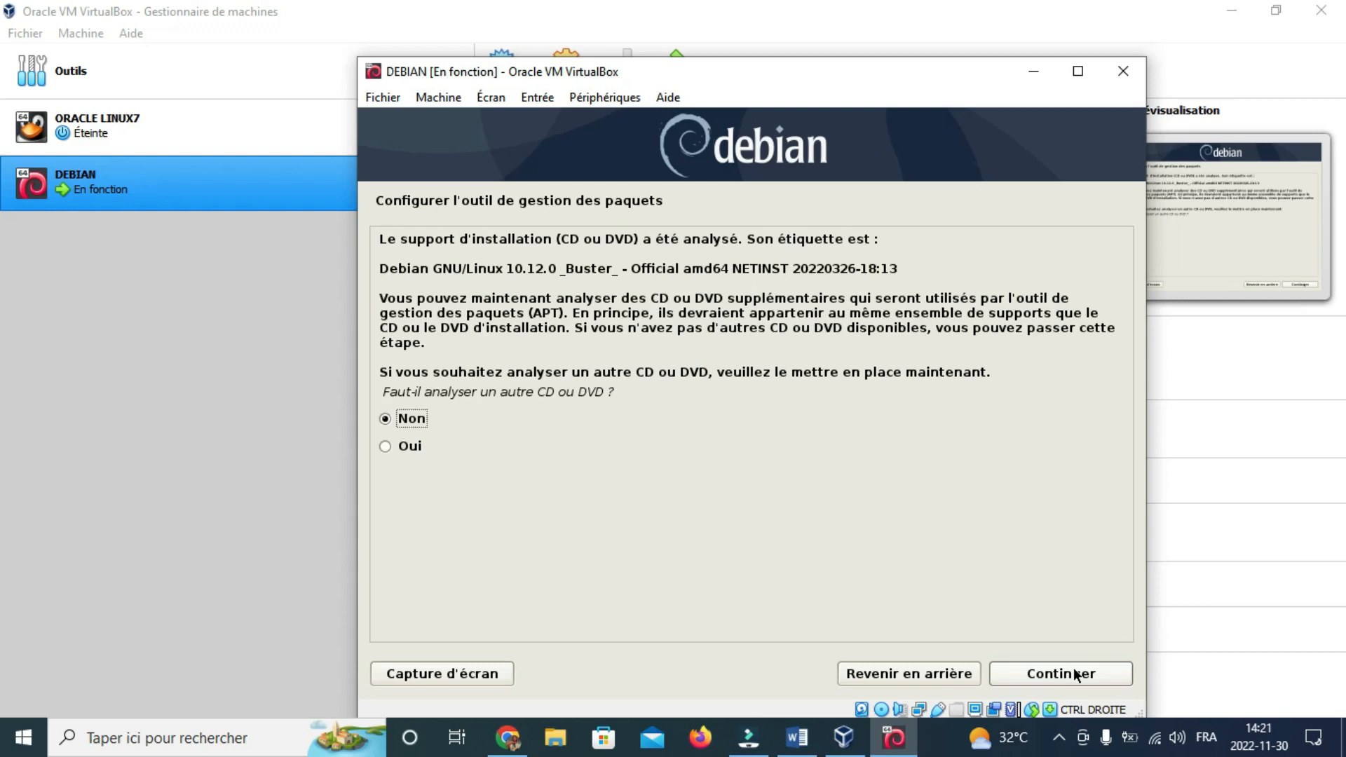
# Step: Skip scanning another disc, choose France and deb.debian.org mirror, and leave the HTTP proxy empty
pyautogui.click(1076, 674)
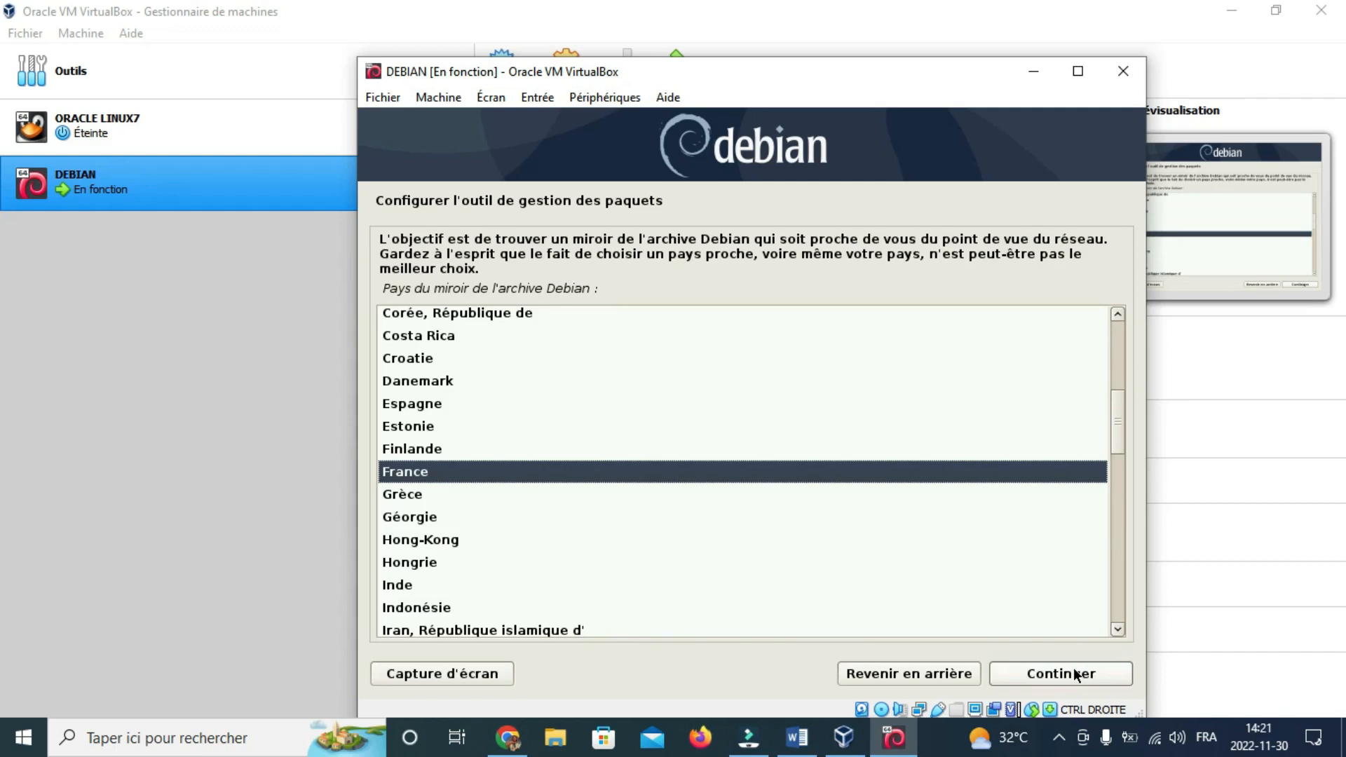
pyautogui.click(1075, 674)
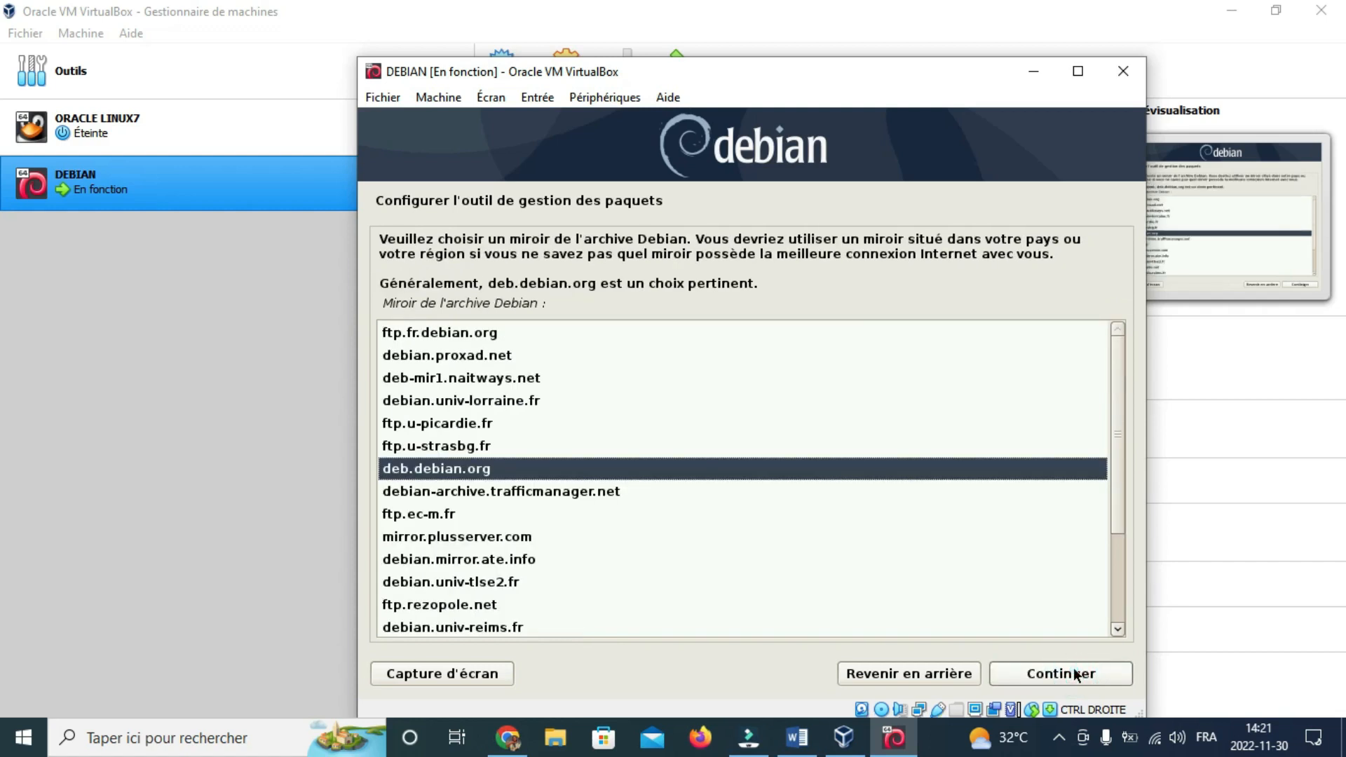
pyautogui.click(1076, 674)
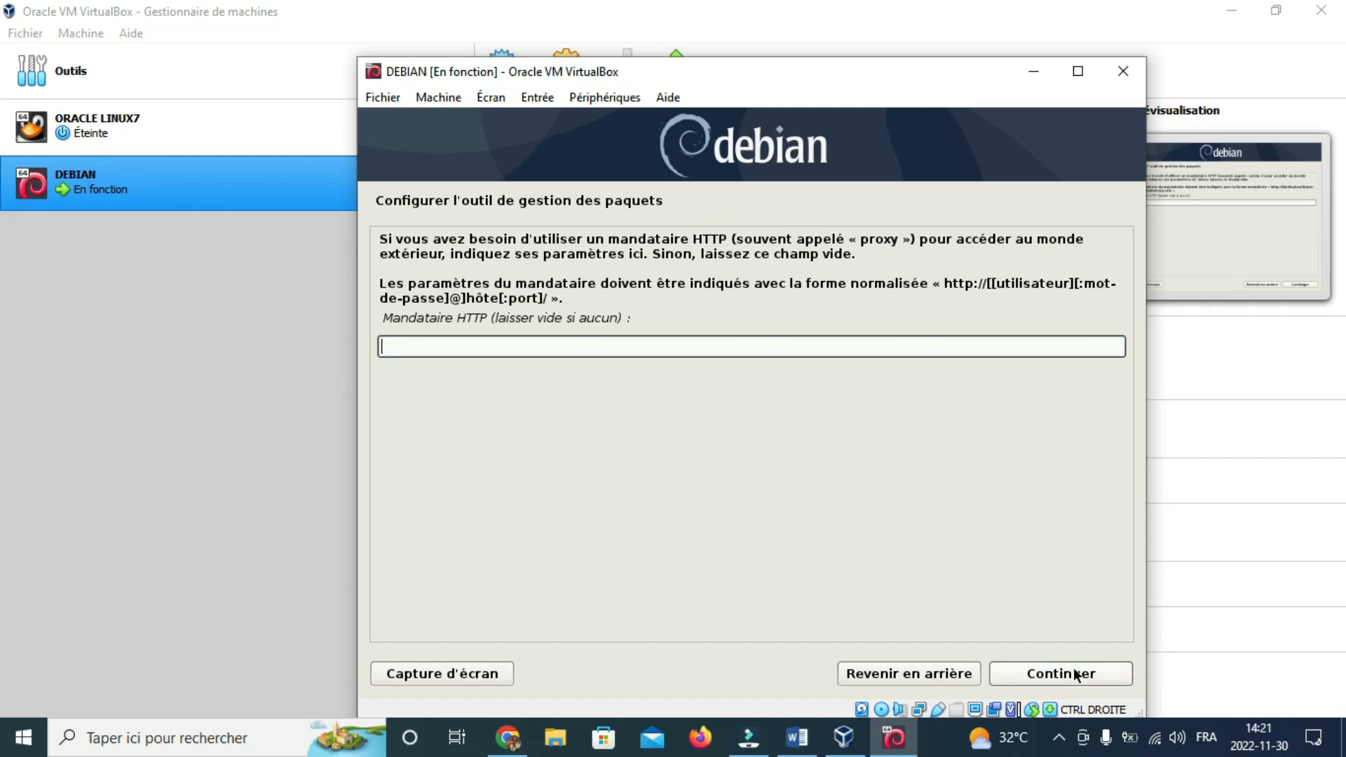
pyautogui.click(1076, 674)
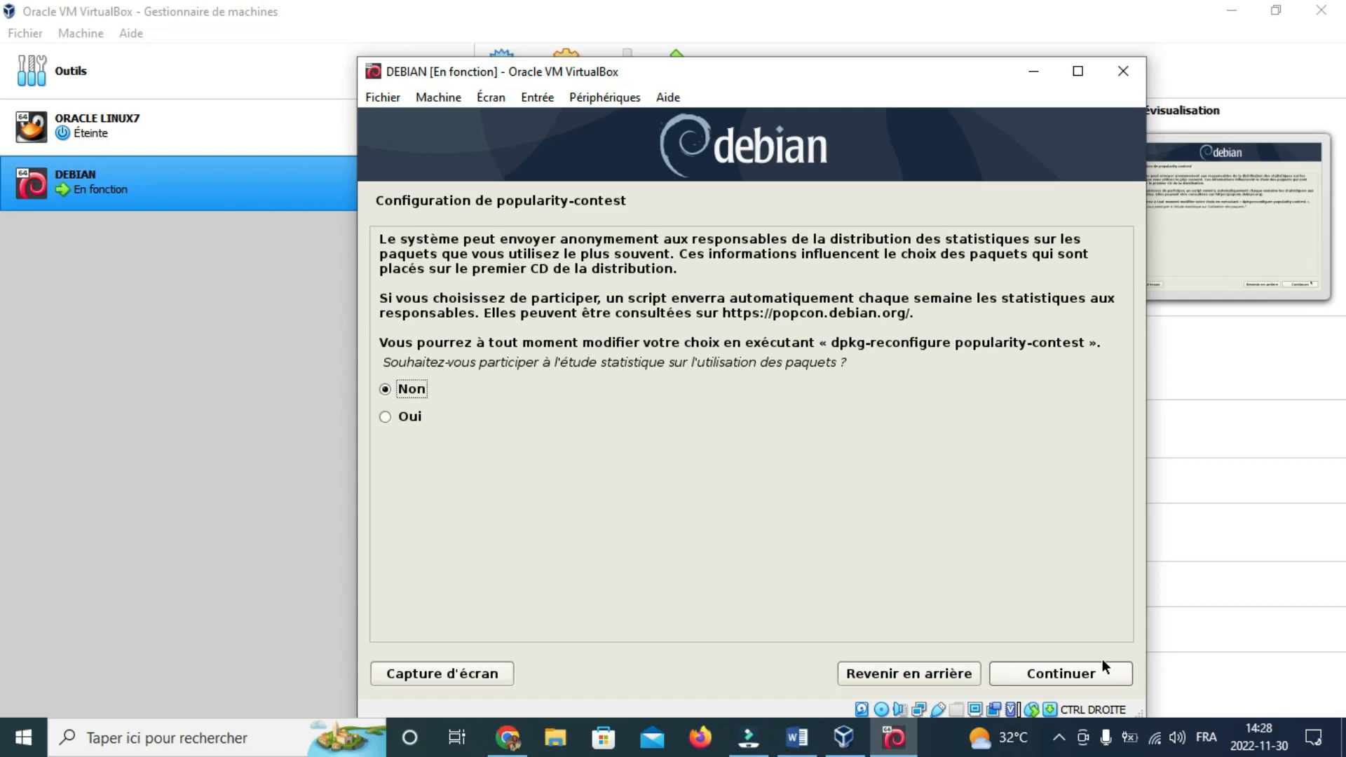
# Step: Answer Non to the package popularity-contest survey and continue
pyautogui.press('Down')
pyautogui.press('Up')
pyautogui.click(1052, 674)
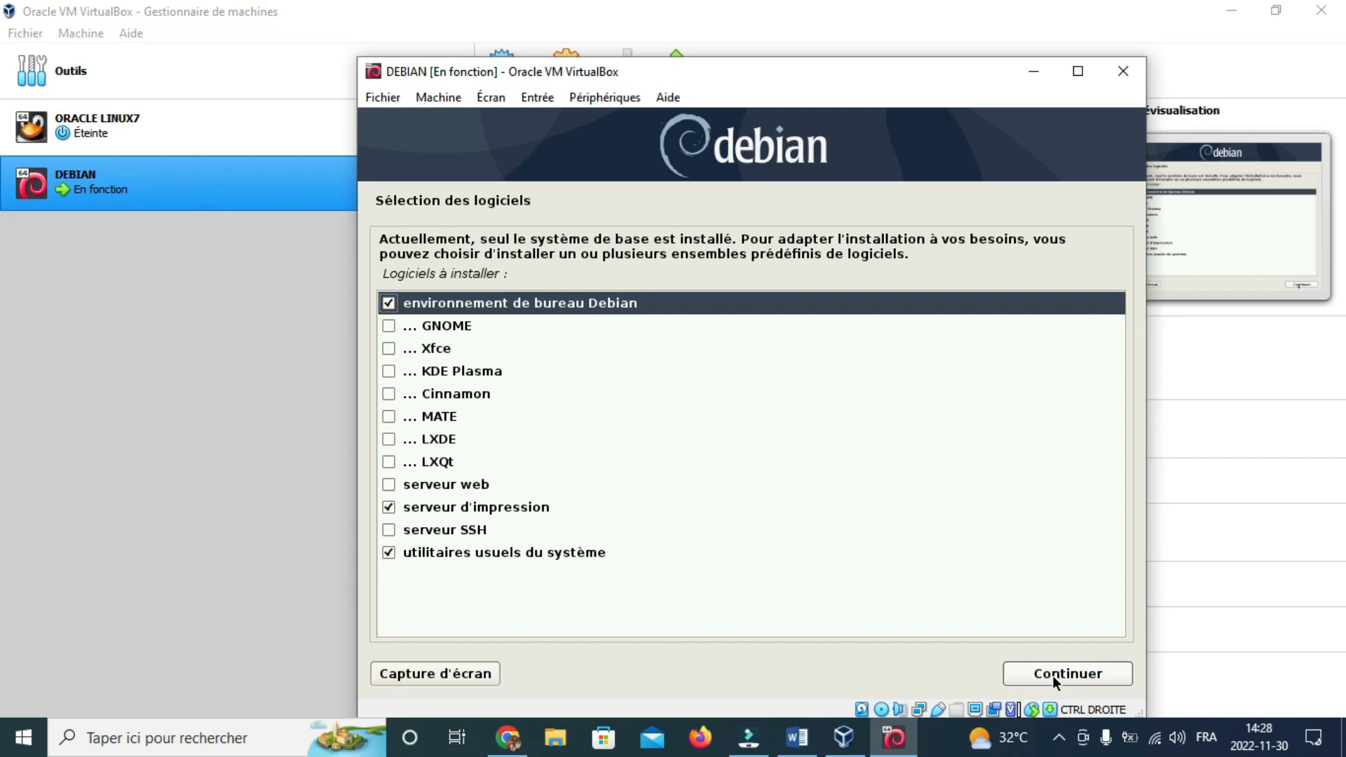
# Step: Tick KDE Plasma in the software selection list
pyautogui.press('Down')
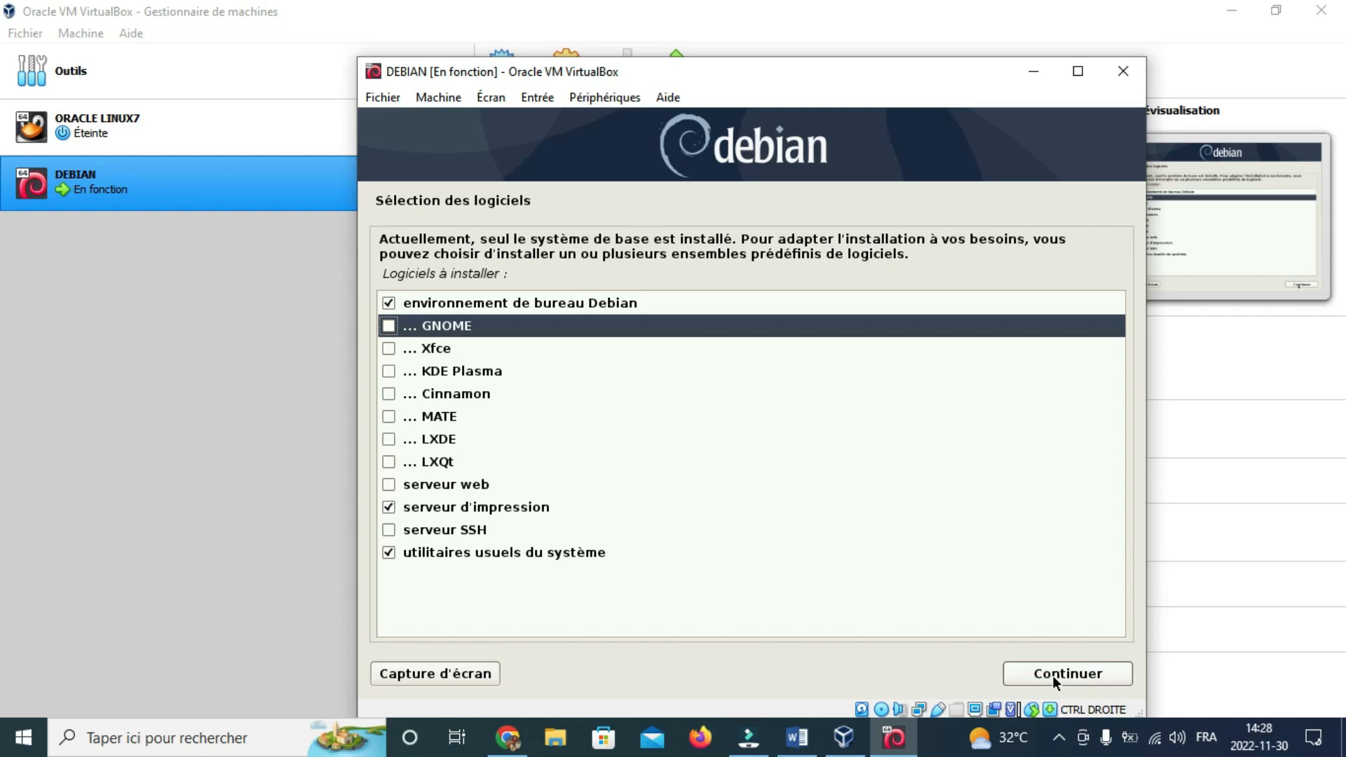
pyautogui.press('Up')
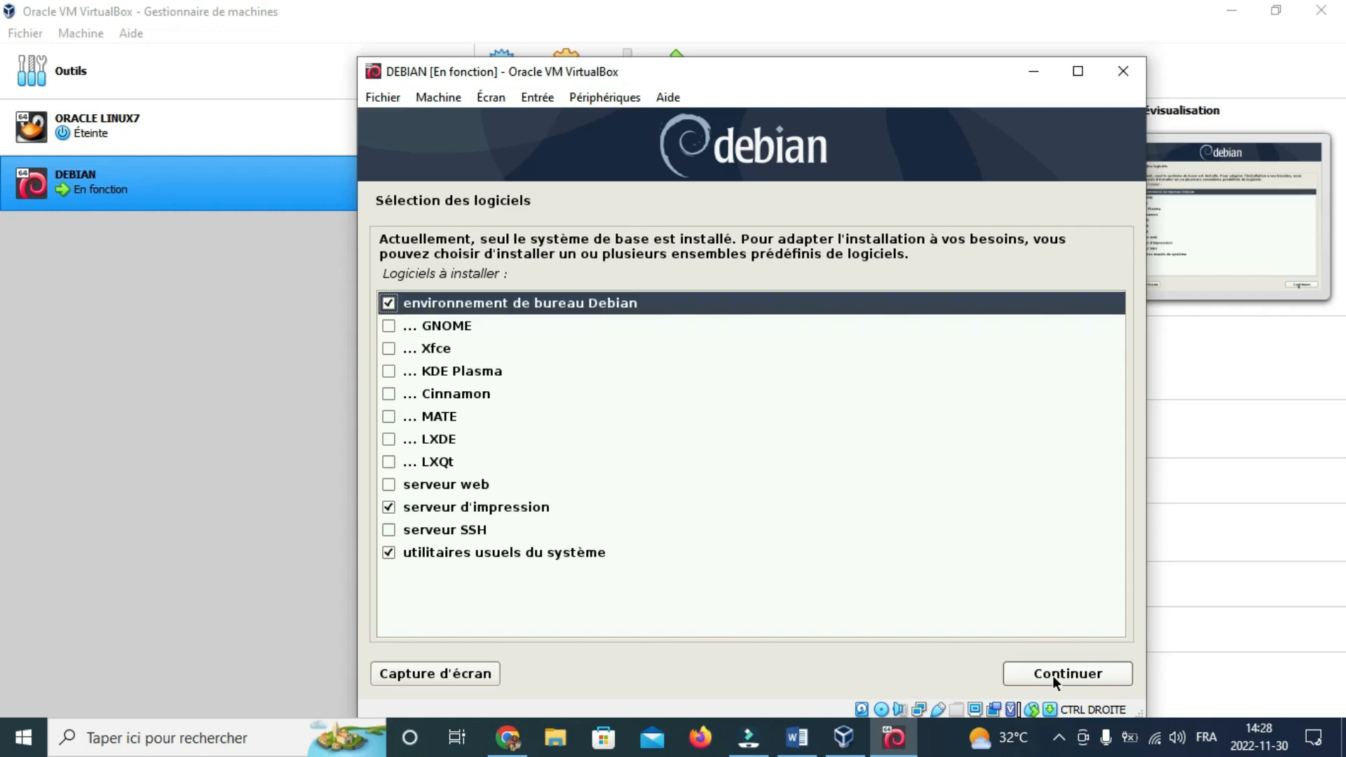
pyautogui.press('Down')
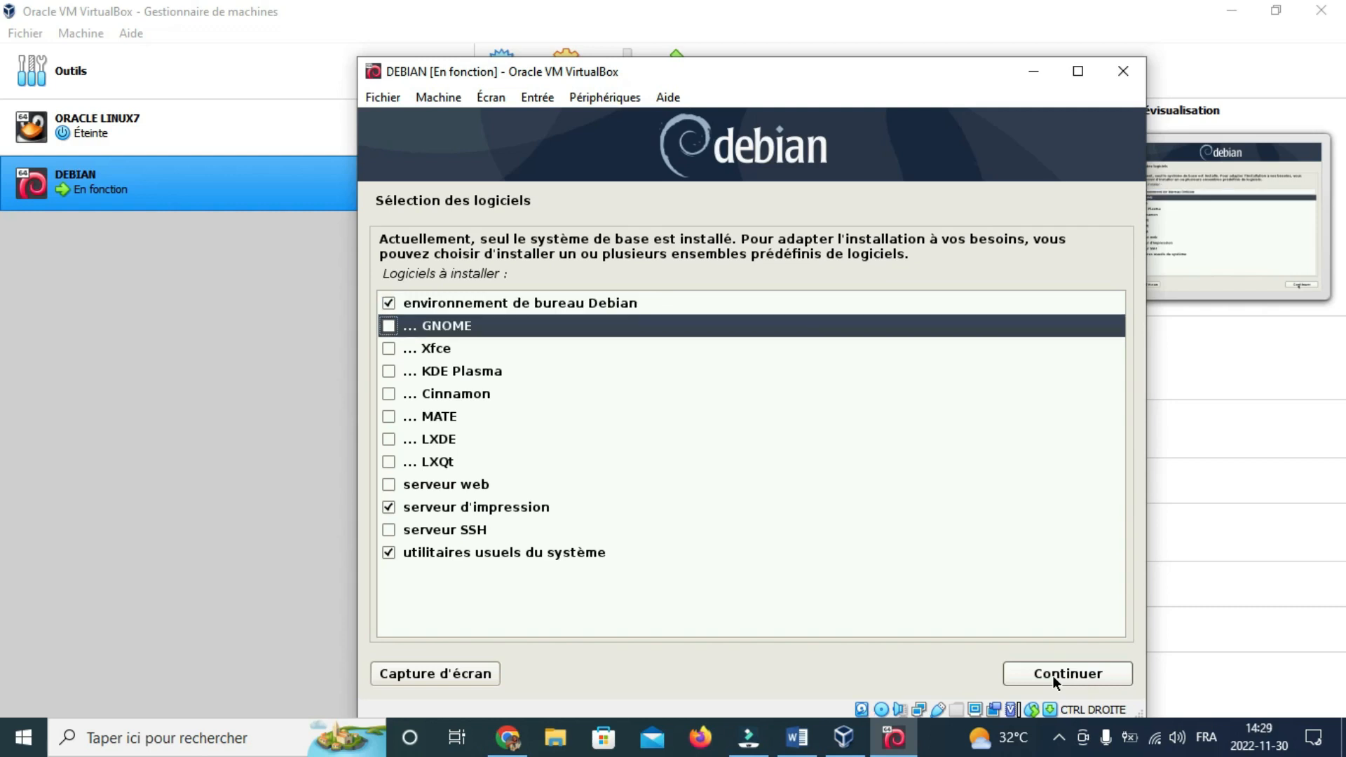
pyautogui.press('Down')
pyautogui.press('Down')
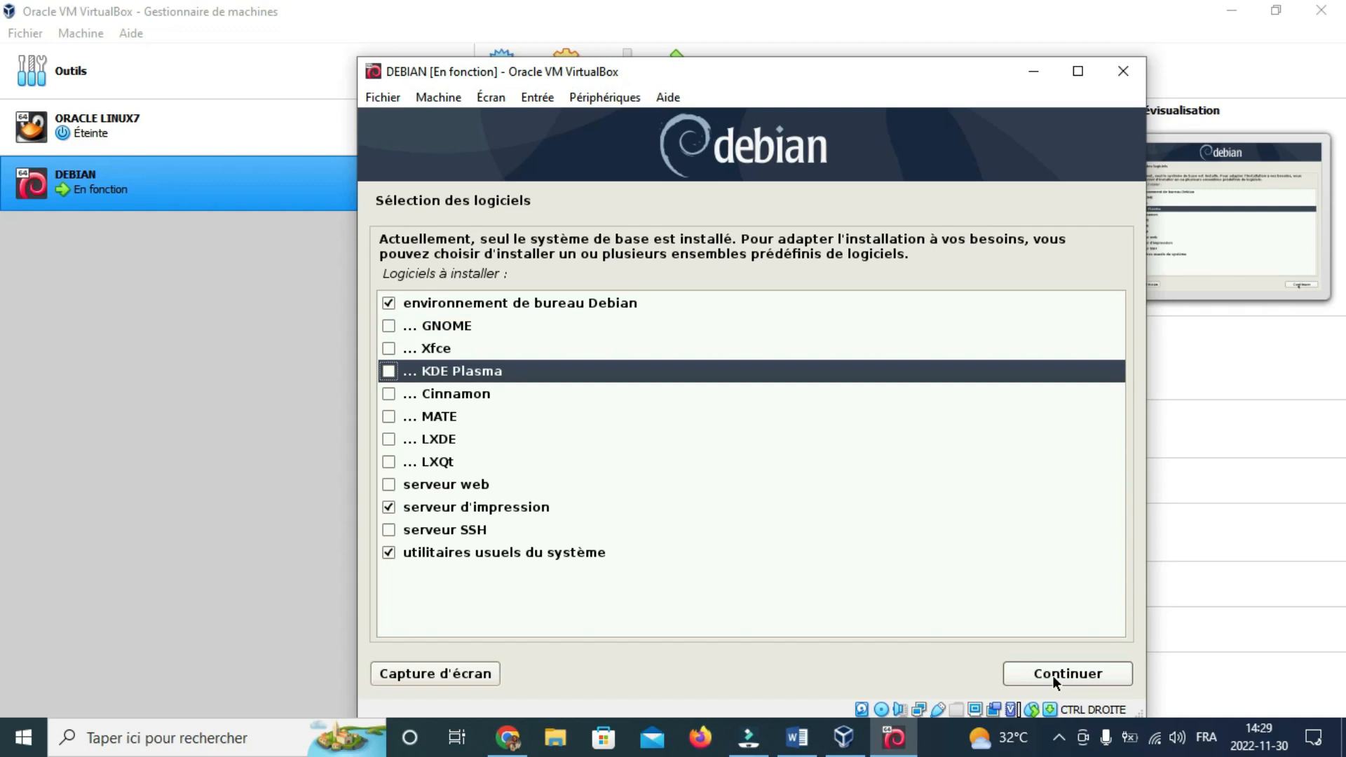
pyautogui.press('Down')
pyautogui.press('Up')
pyautogui.press('Down')
pyautogui.press('Up')
pyautogui.press('space')
# Step: Untick the print server (serveur d'impression) and start the installation
pyautogui.press('Down')
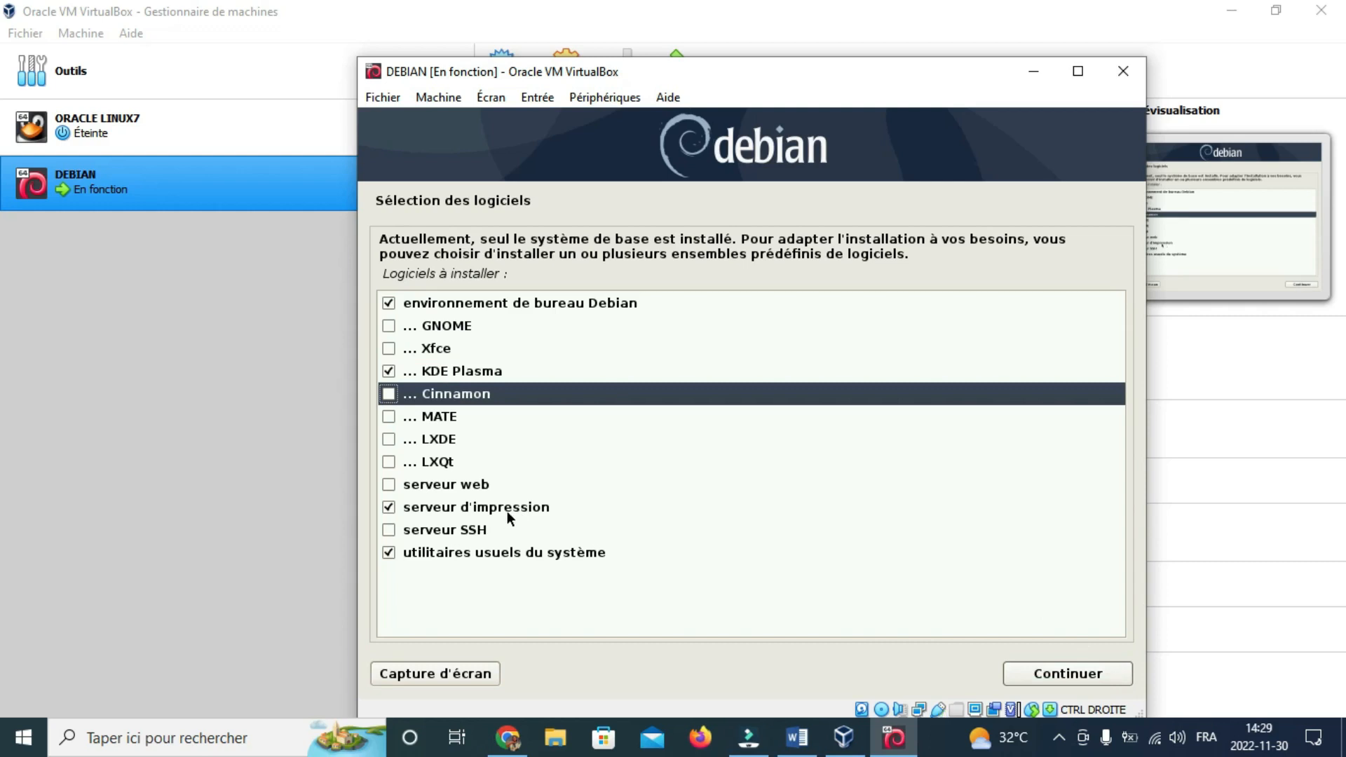
pyautogui.press('Down')
pyautogui.press('Down')
pyautogui.press('Down')
pyautogui.press('Down')
pyautogui.press('Down')
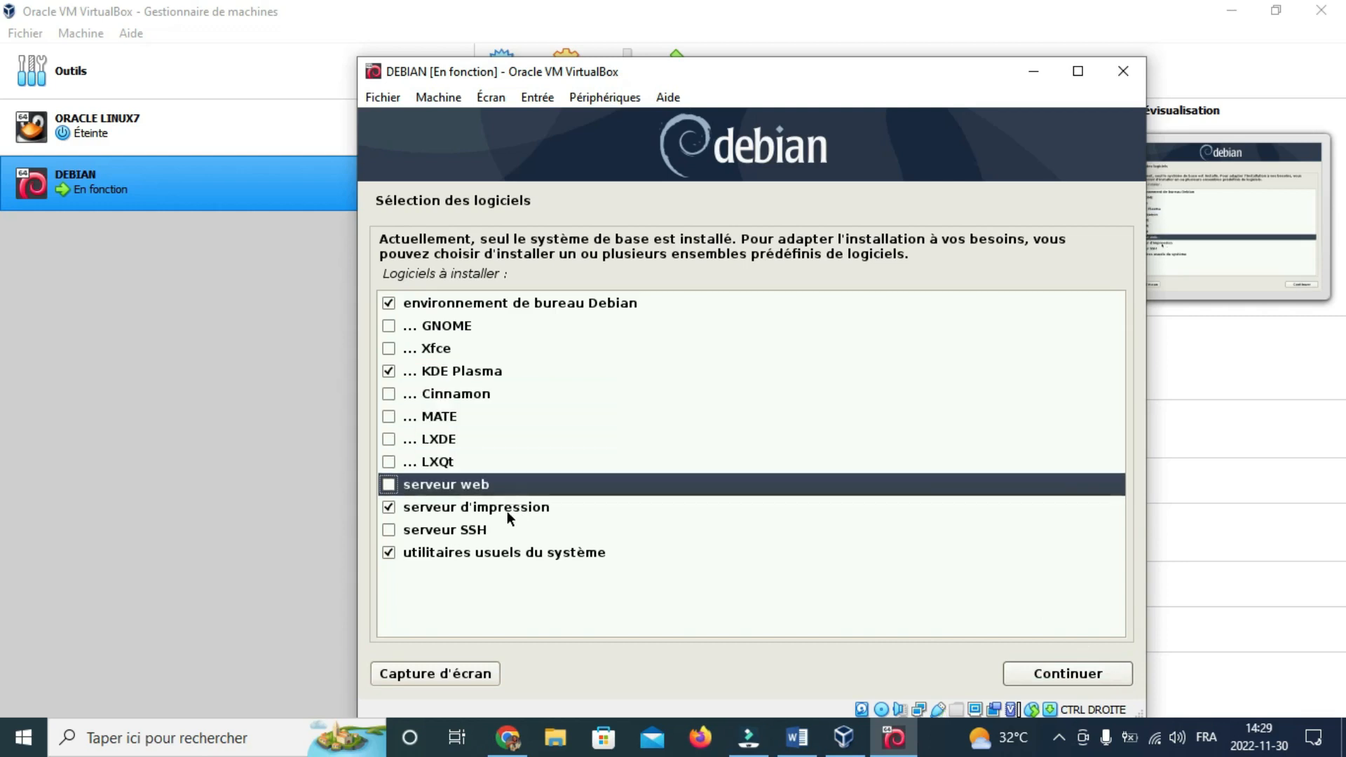
pyautogui.press('space')
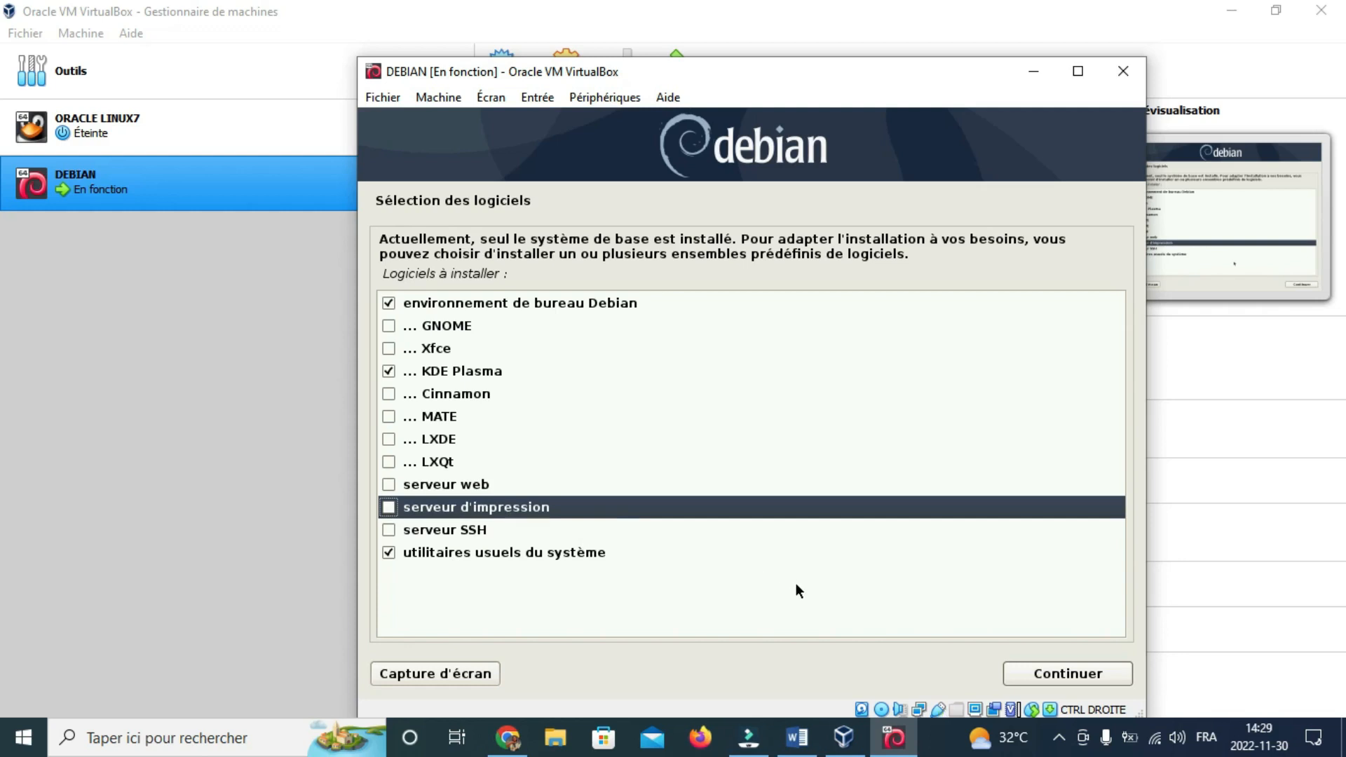
pyautogui.click(1033, 676)
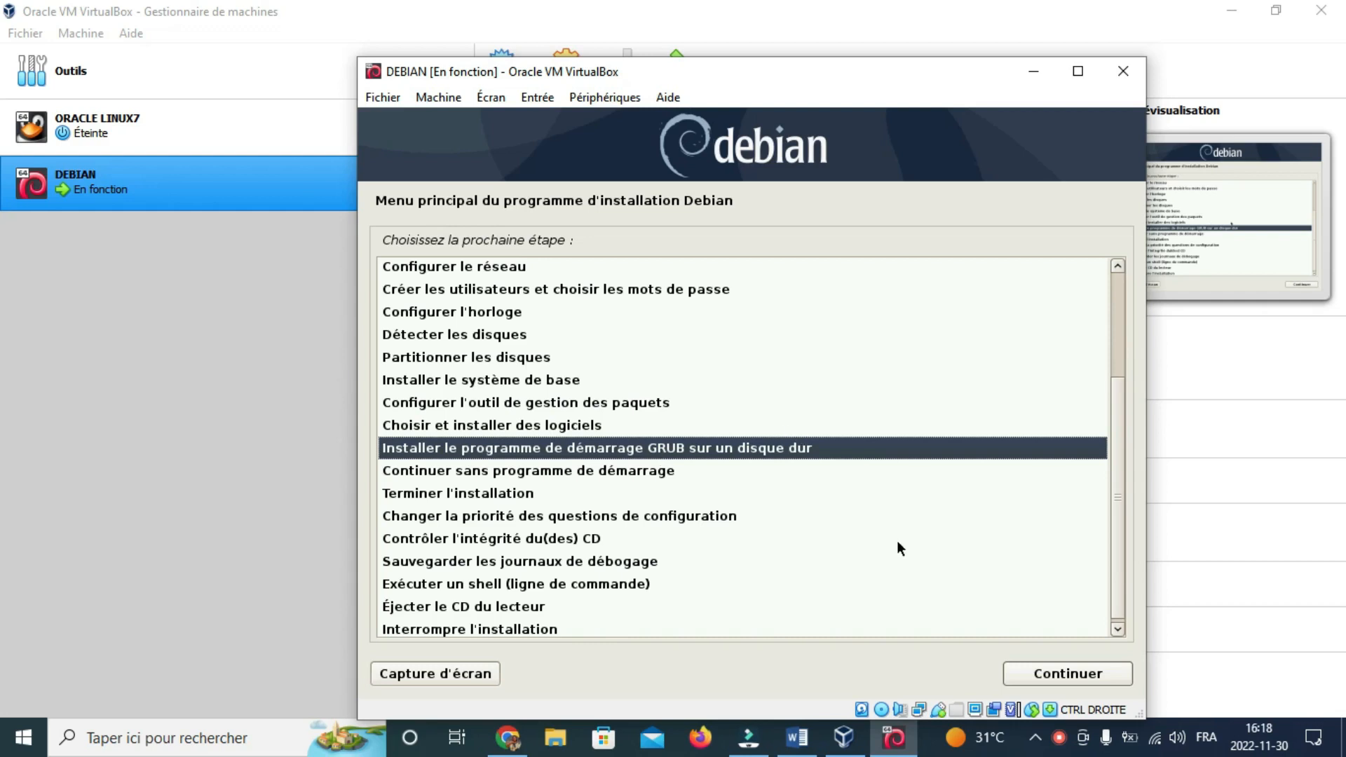
# Step: Accept installing the GRUB boot loader on the first hard disk's boot sector ('Oui')
pyautogui.click(1071, 677)
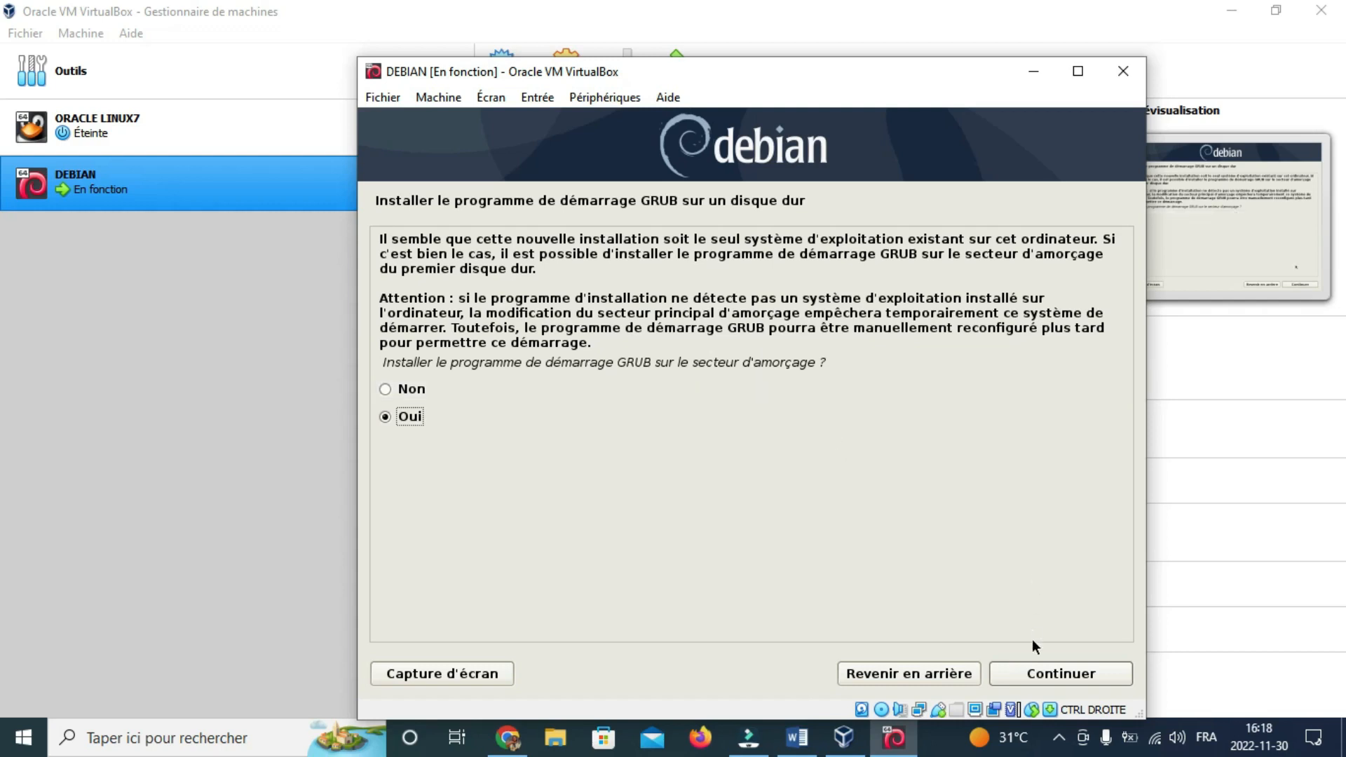
pyautogui.click(1022, 674)
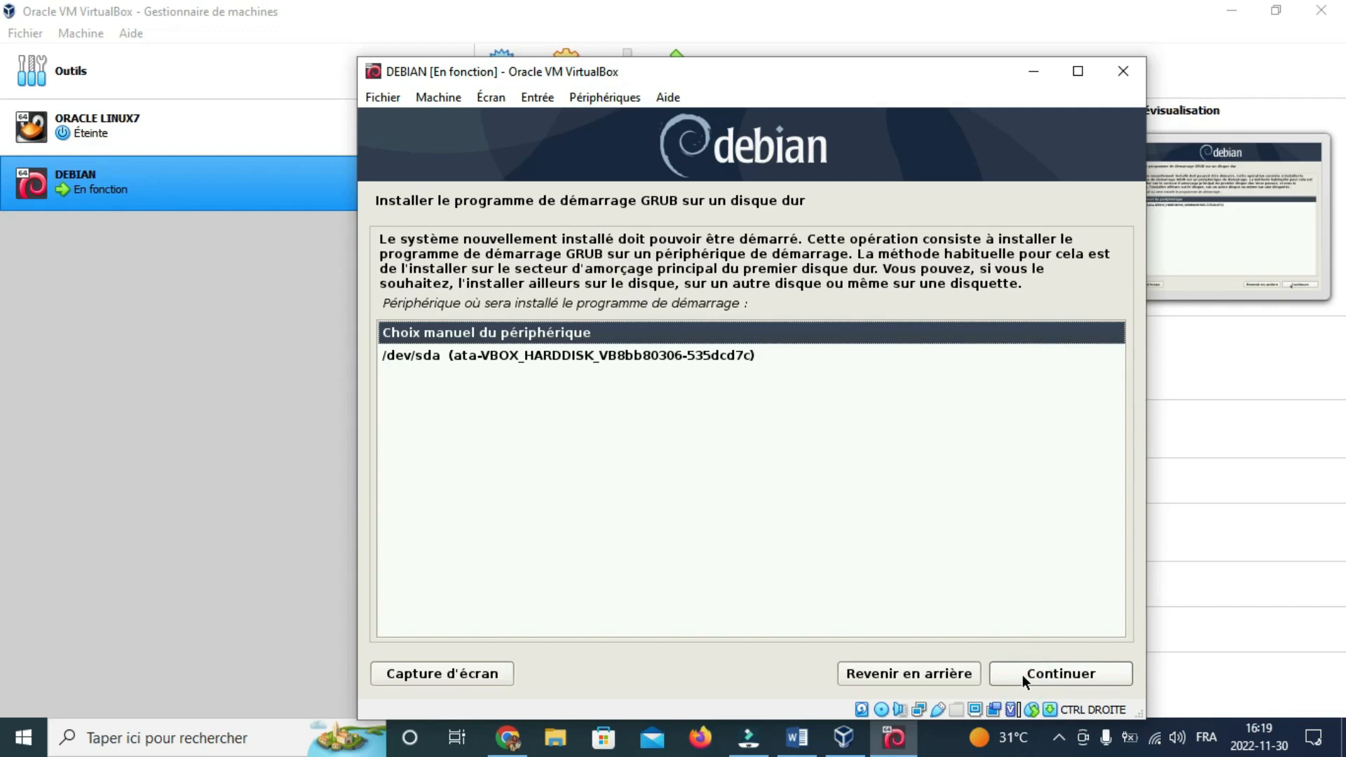
# Step: Pick /dev/sda as the boot device to receive GRUB
pyautogui.press('Down')
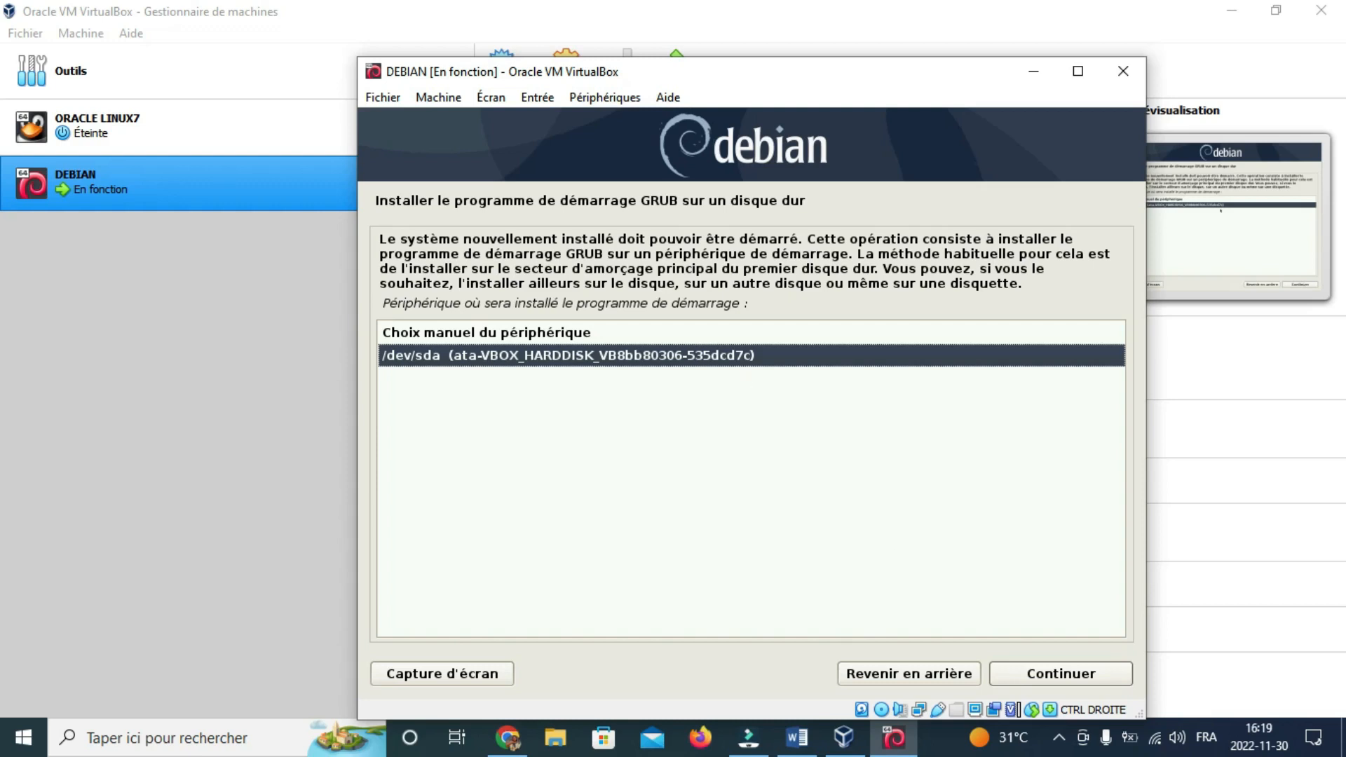
pyautogui.click(1033, 677)
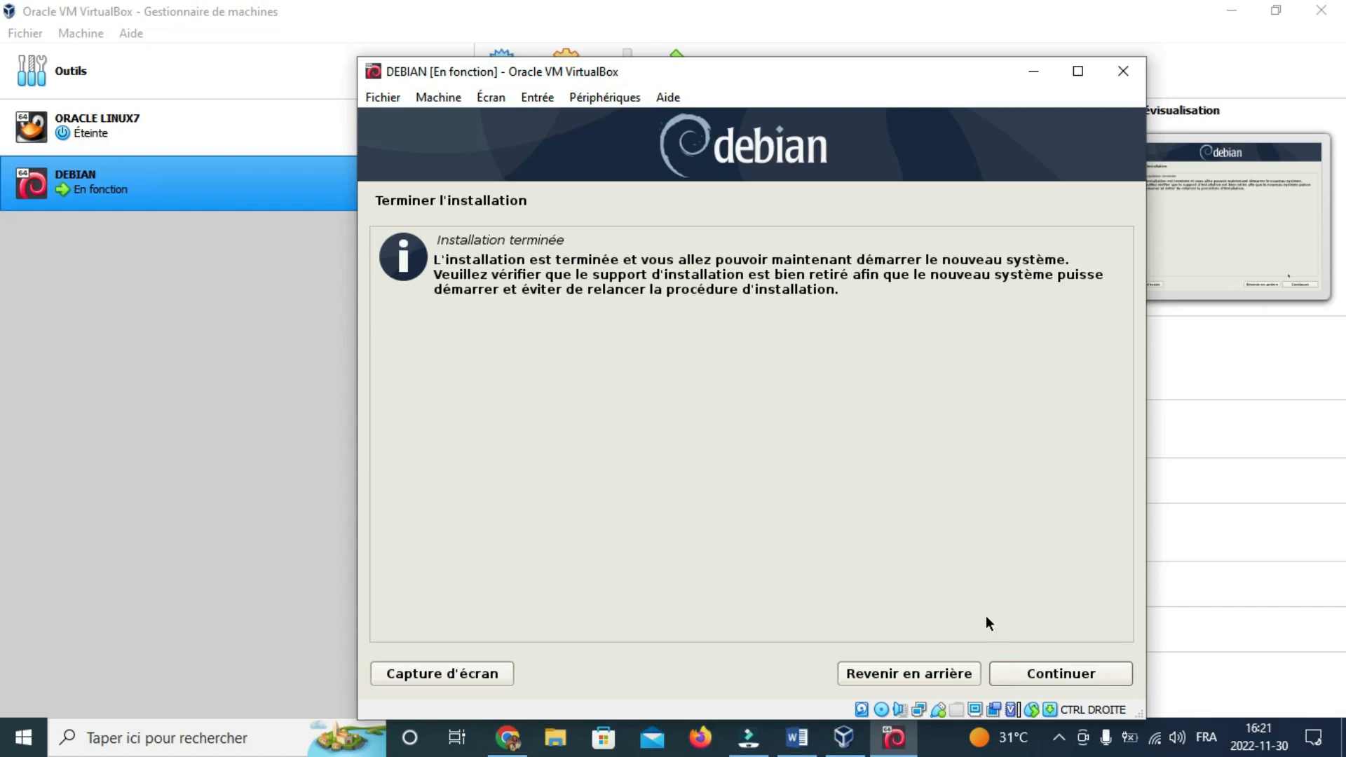
# Step: Confirm 'Installation terminée' so the VM reboots into the installed Debian 10
pyautogui.click(1036, 674)
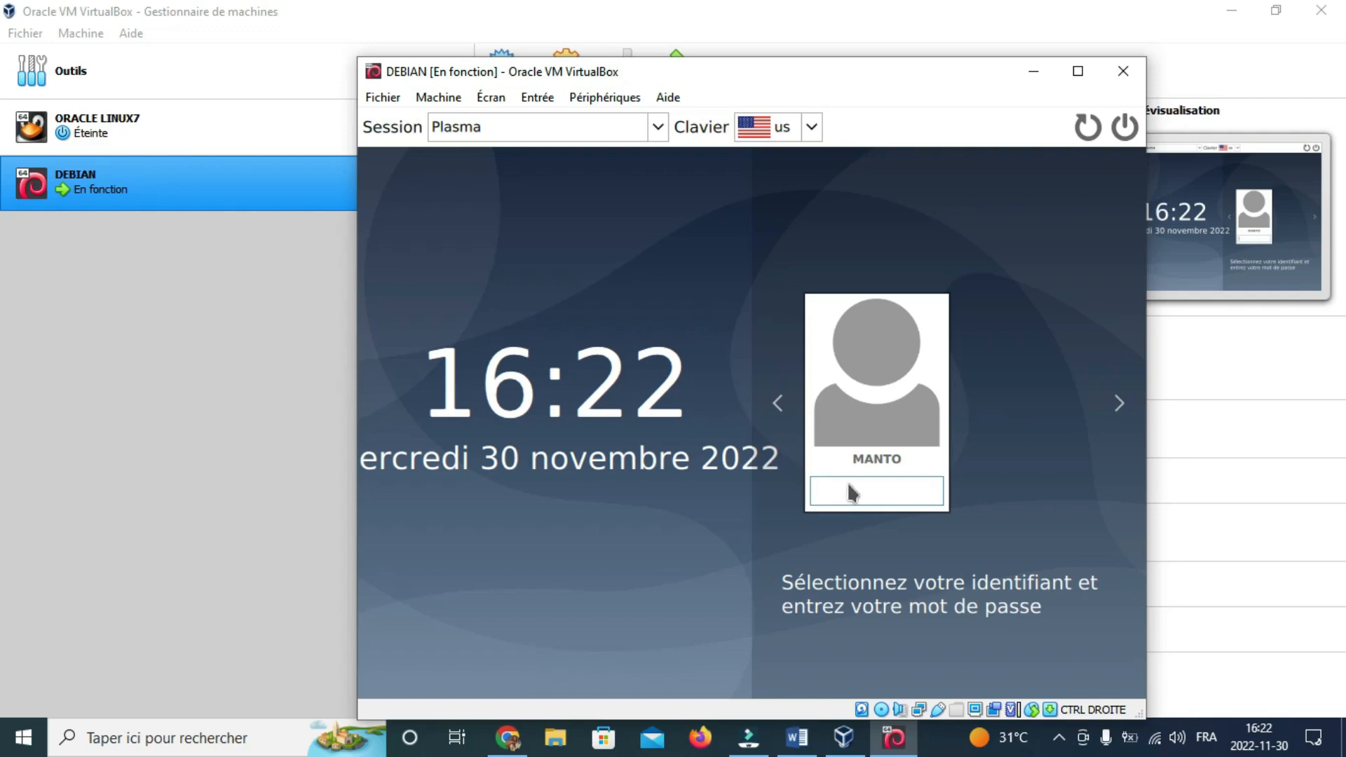
# Step: Enter the account password at the login screen to reach the Plasma desktop
pyautogui.write('**')
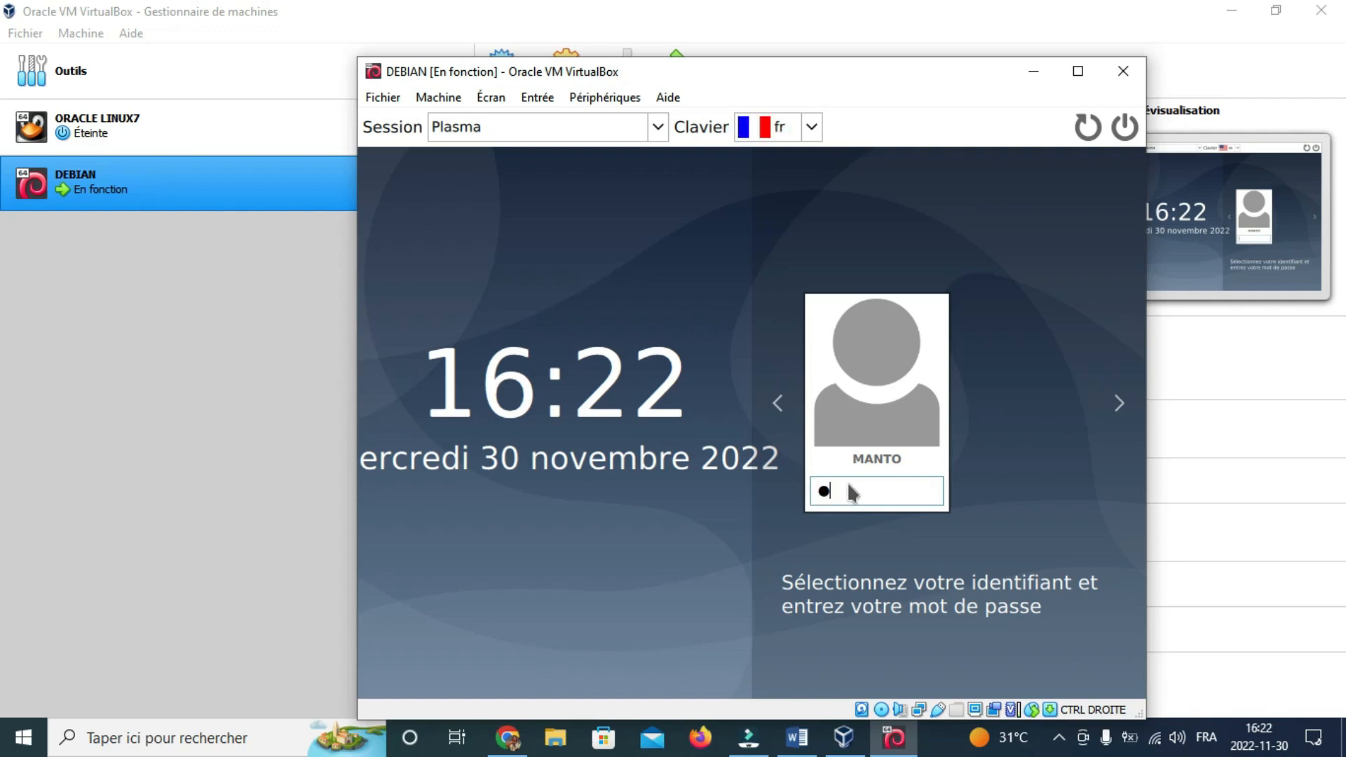
pyautogui.write('**')
pyautogui.press('Return')
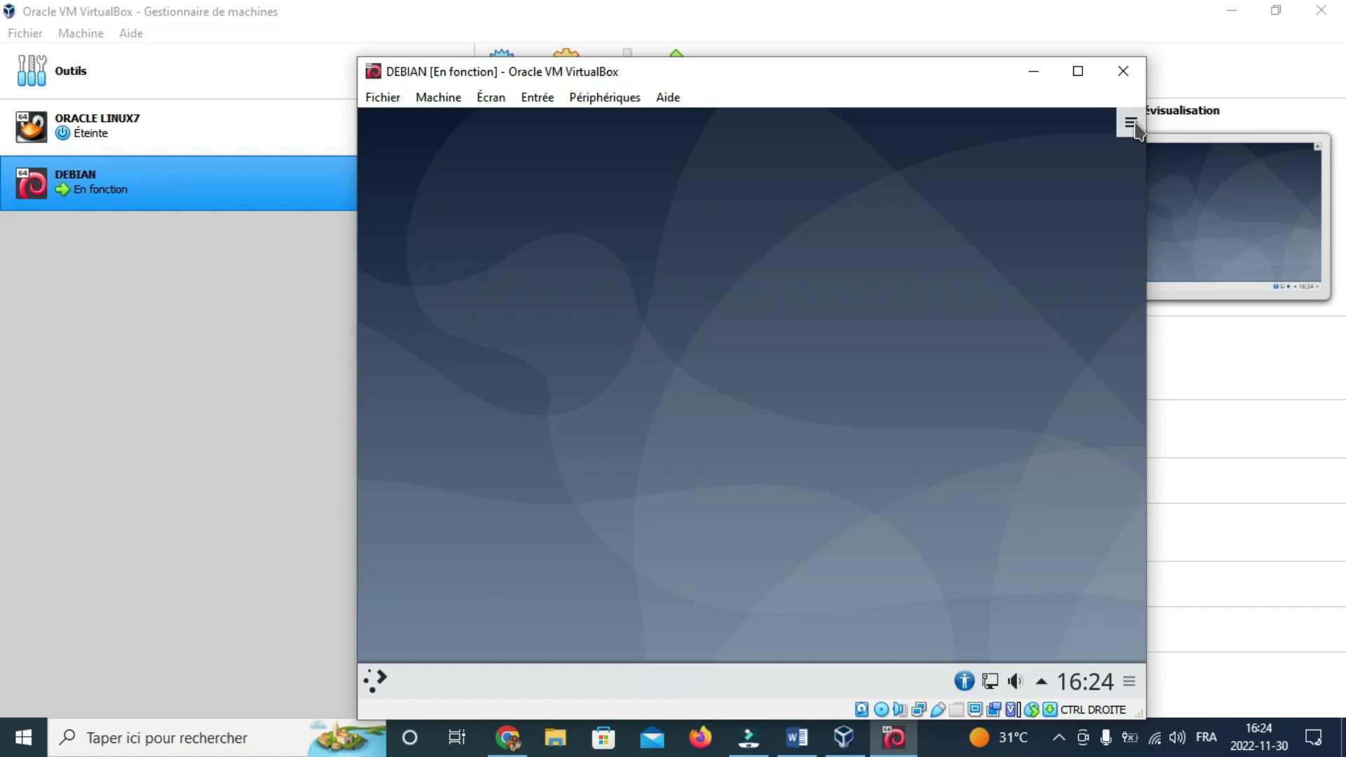
pyautogui.click(1133, 124)
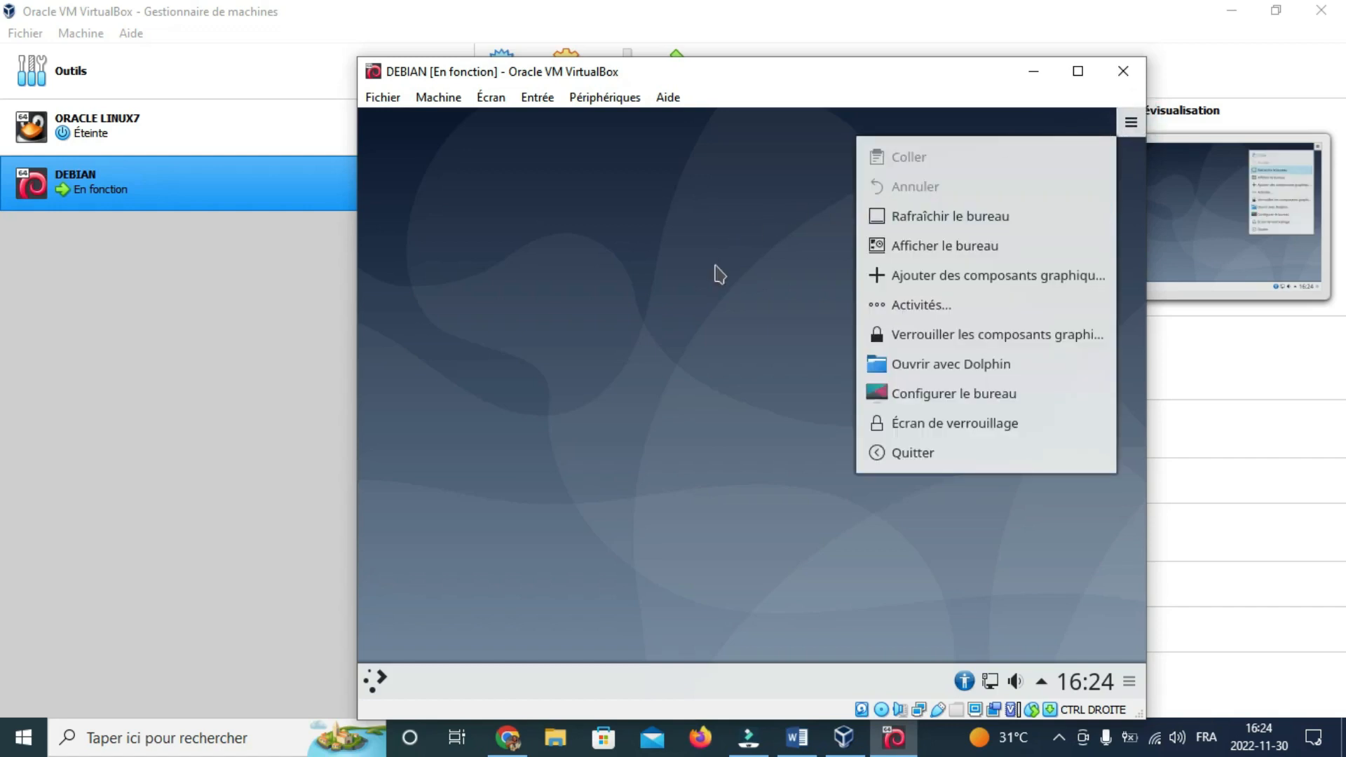
pyautogui.click(930, 242)
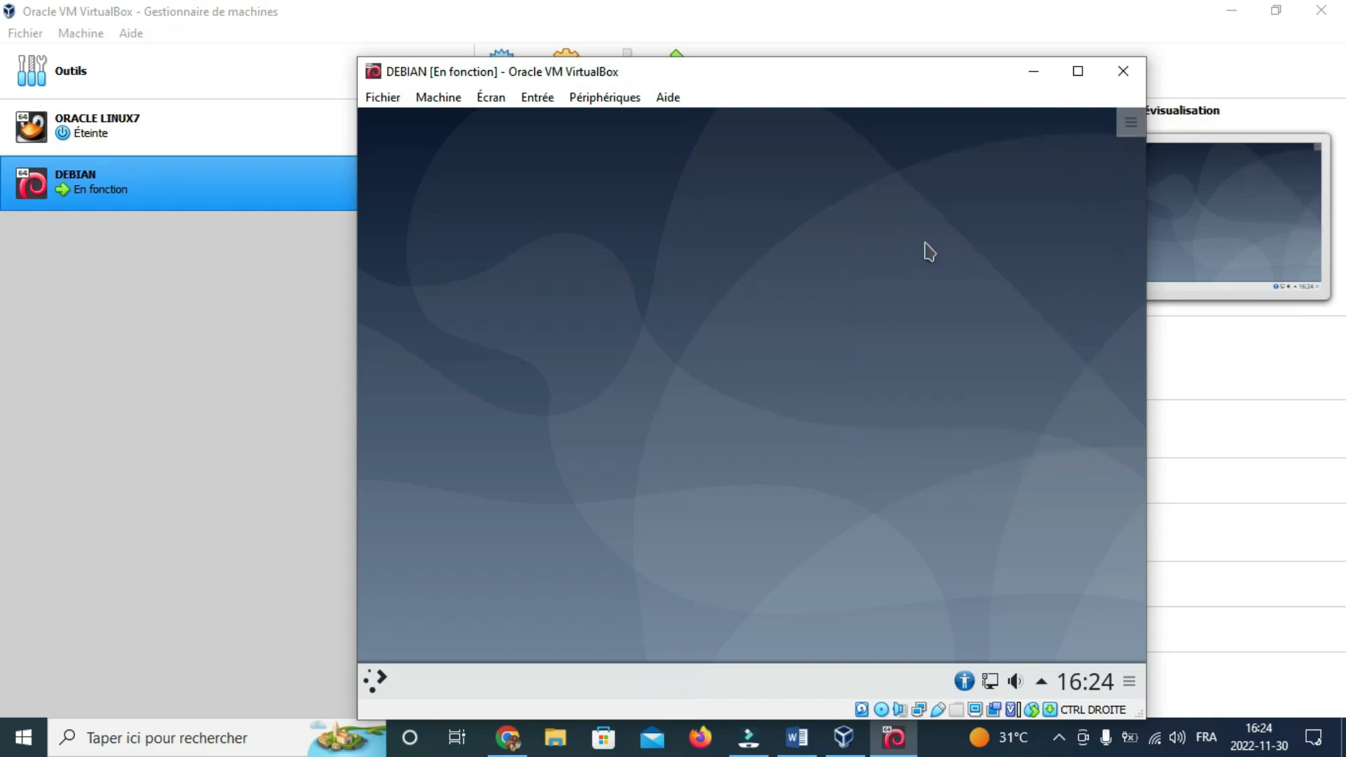